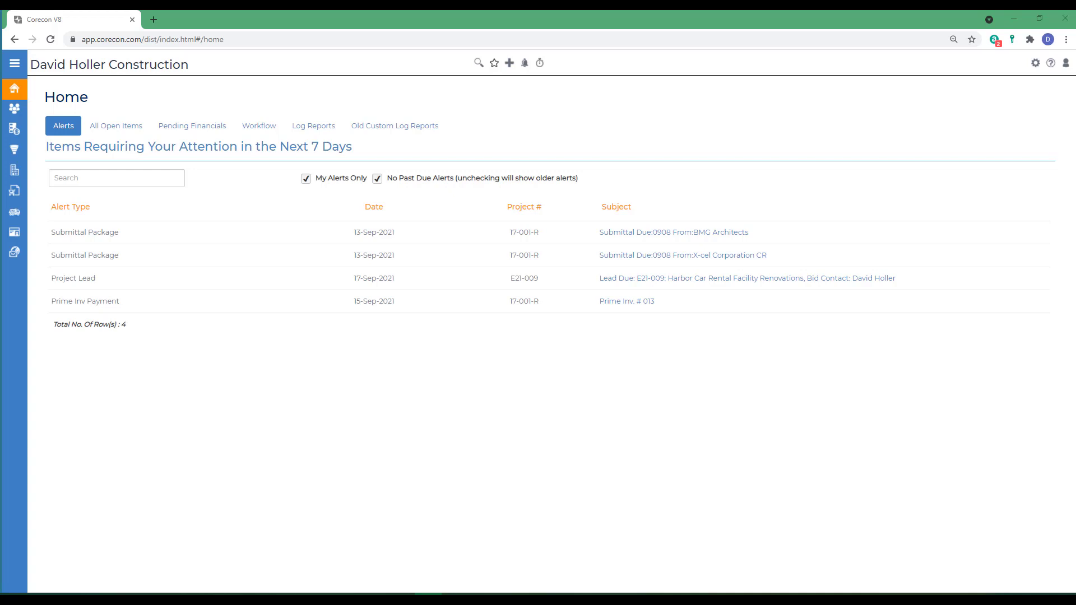
Open the estimates of lead E21-008, Northern Middle School, and begin adding a new estimate
left_click(19, 155)
left_click(267, 157)
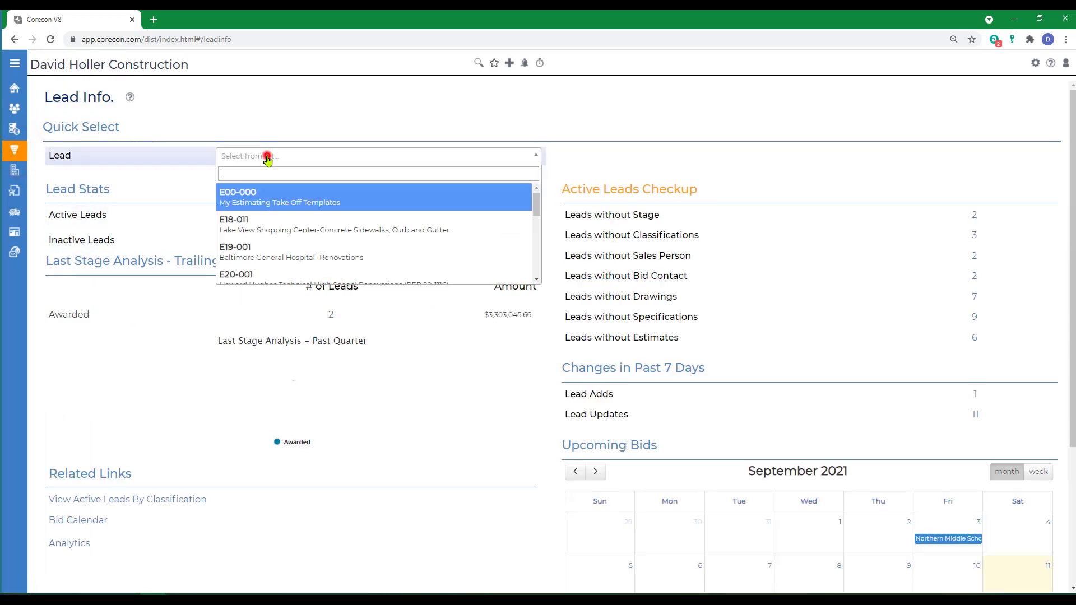
type("8")
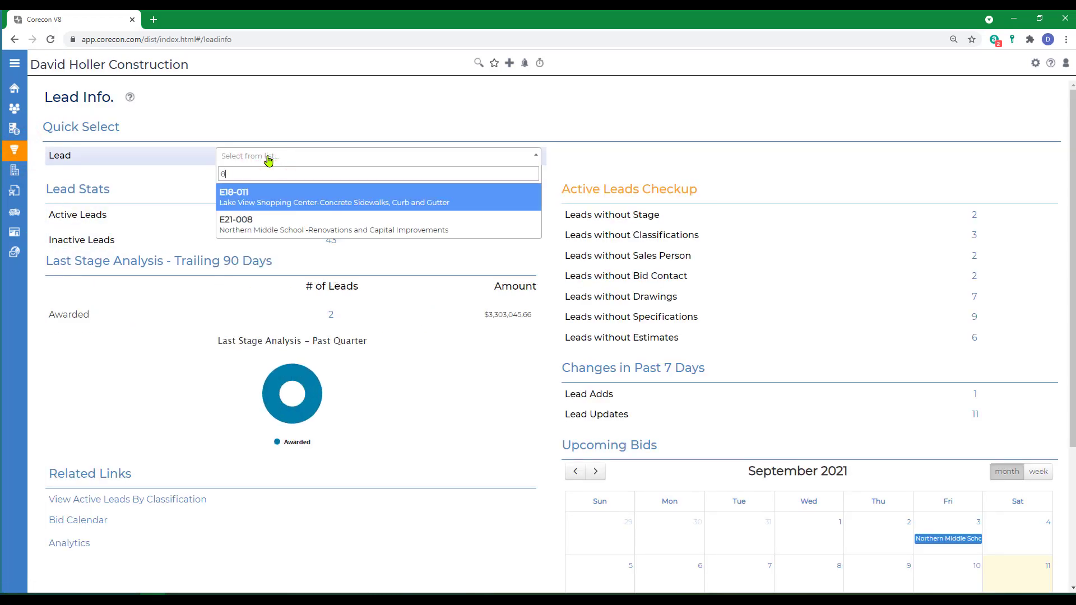
left_click(247, 230)
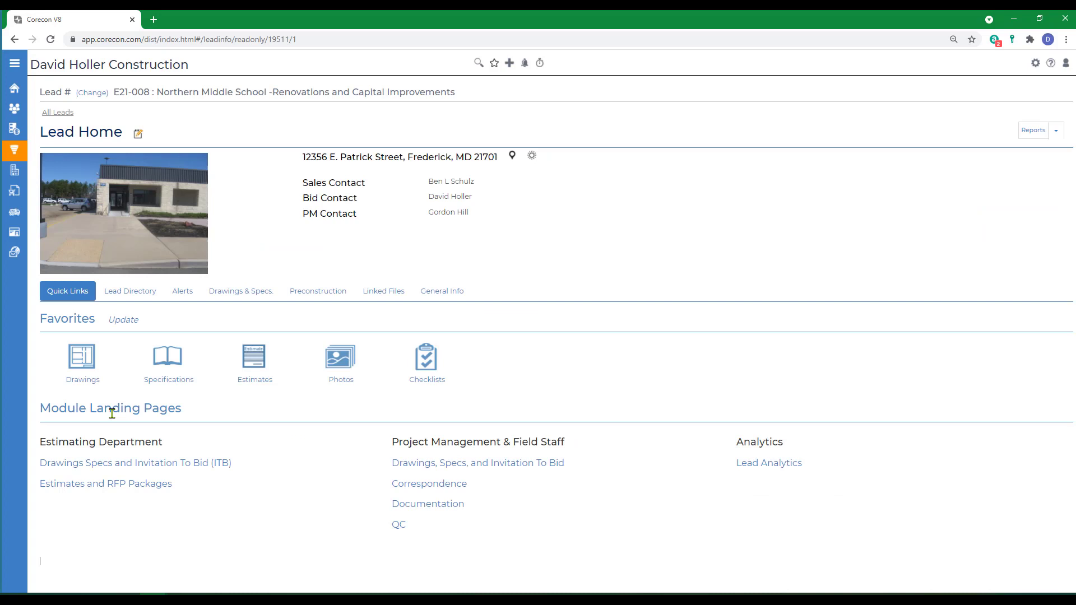
left_click(80, 485)
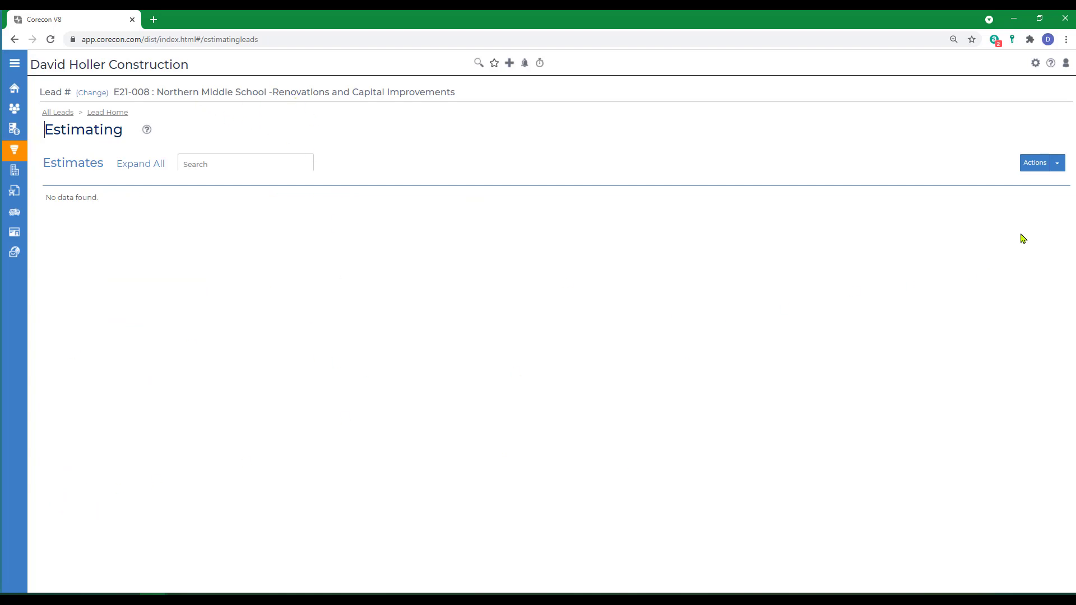
left_click(1058, 164)
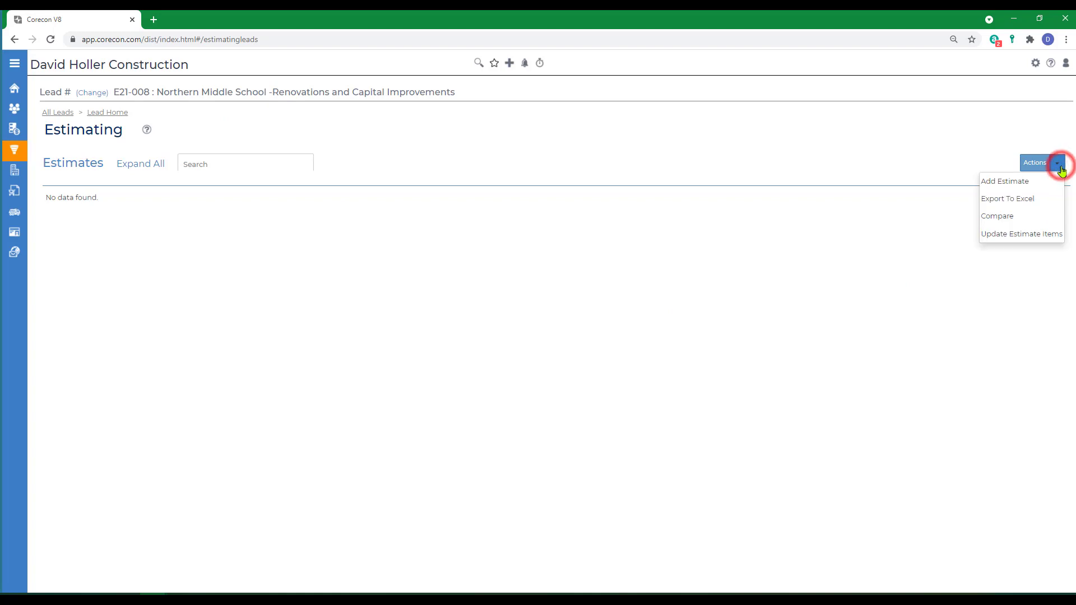
left_click(1010, 183)
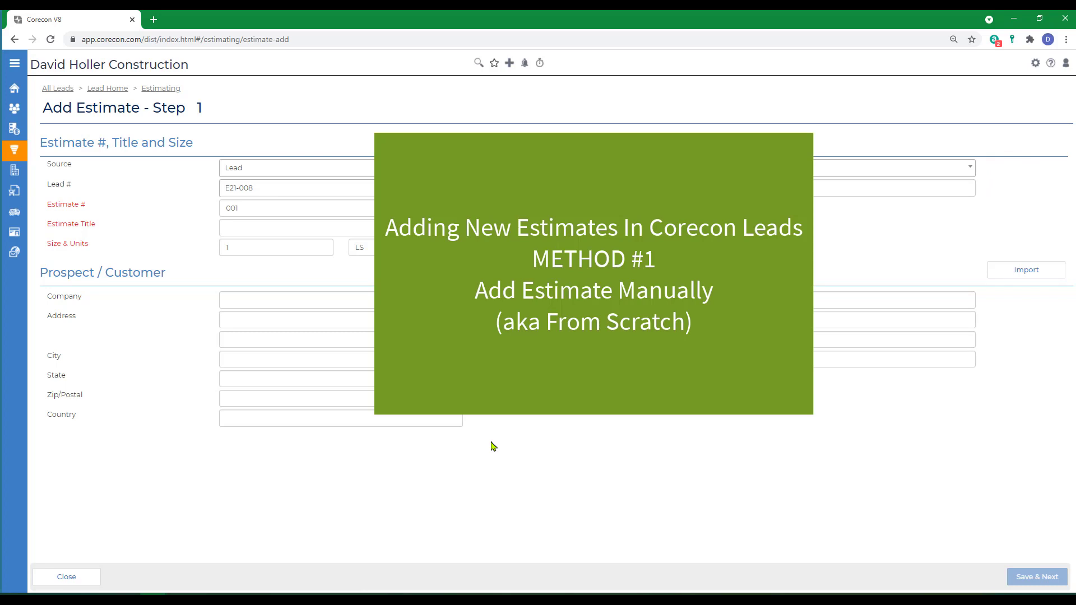
Create estimate 001 'Concrete Sidewalks' manually from scratch, with a reviewer and review due date 18-Sep-2021
left_click(257, 229)
type("Concrete Sidewalks")
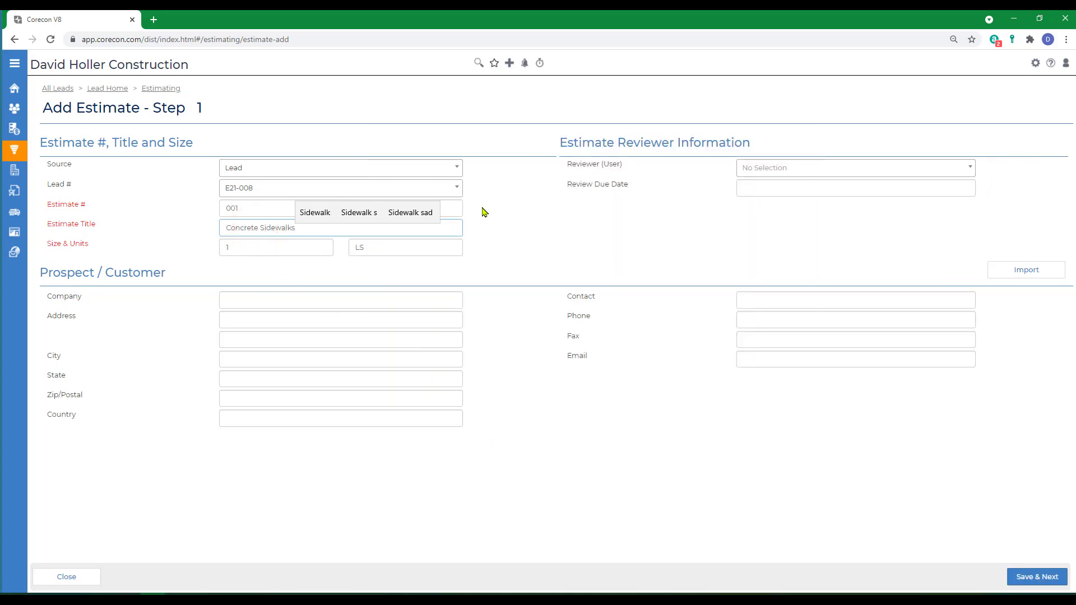
key("Tab")
key("Tab")
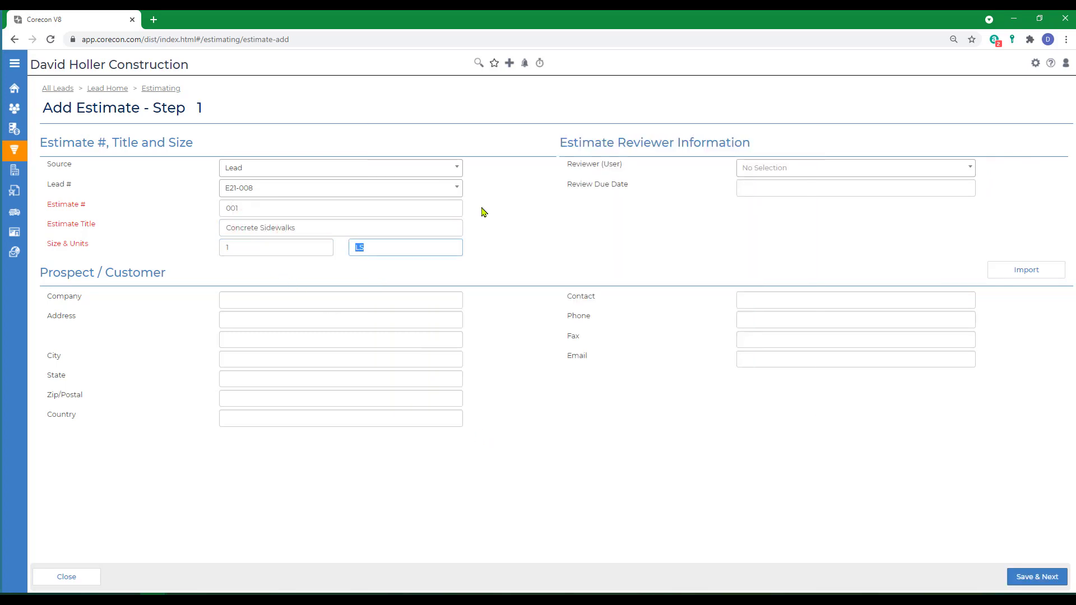
left_click(764, 168)
left_click(765, 238)
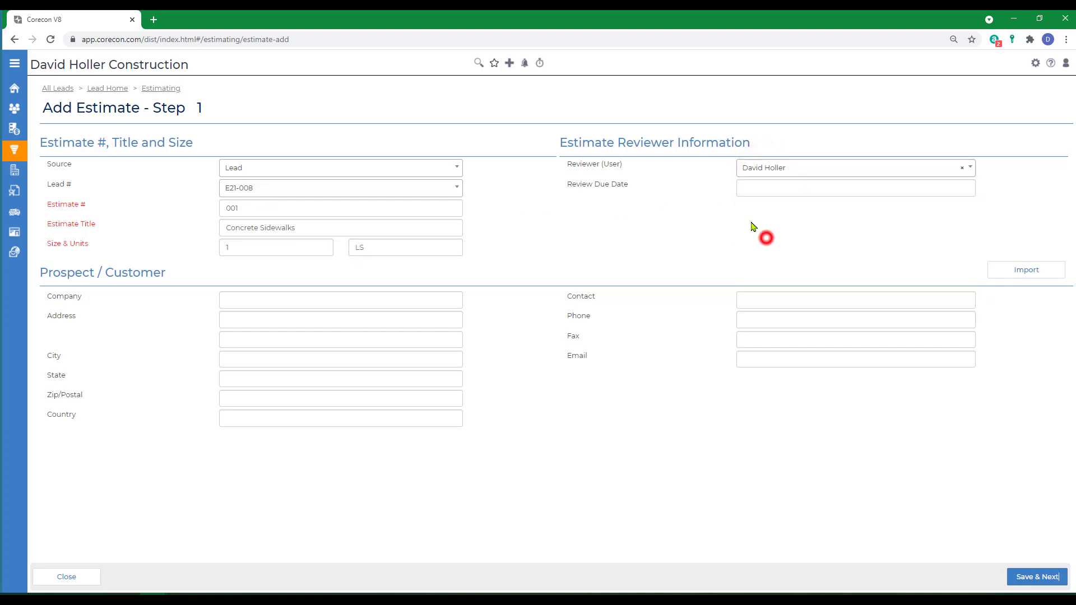
left_click(765, 189)
left_click(848, 282)
left_click(1036, 577)
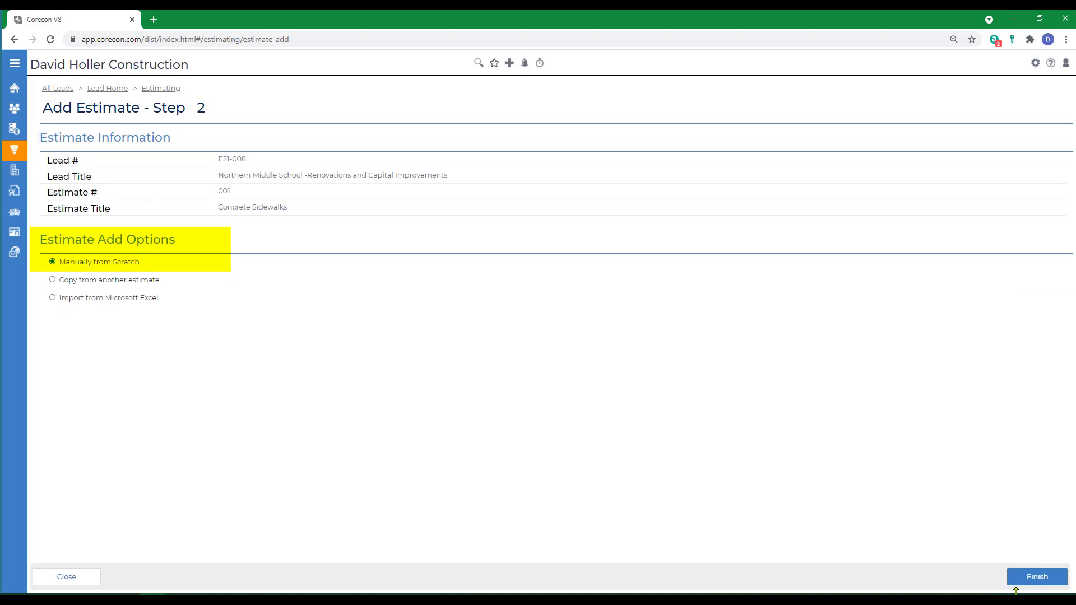
left_click(1037, 578)
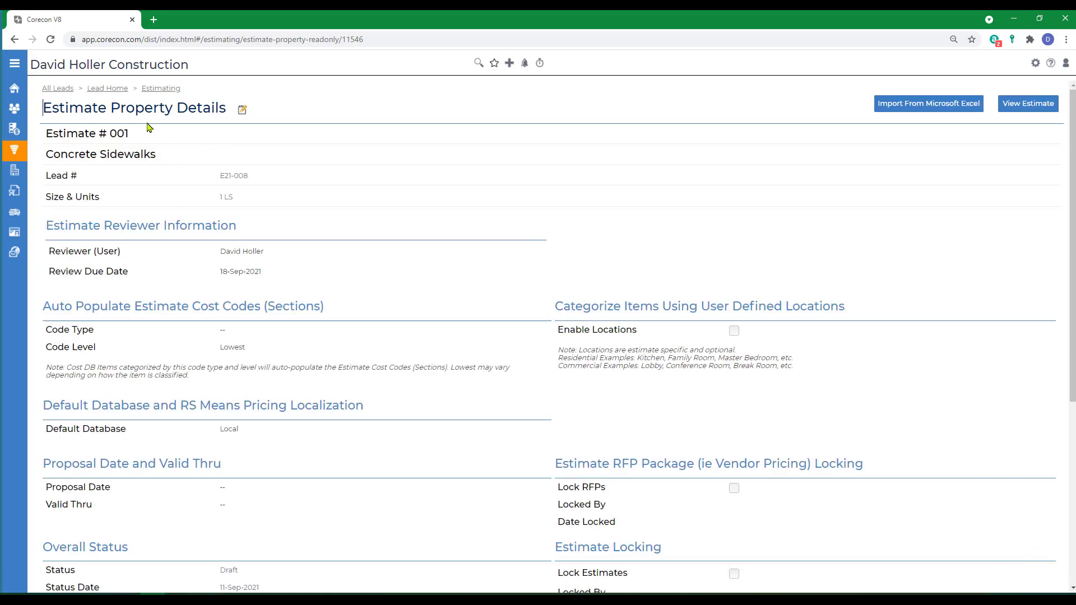
Set estimate 001's code type to CSI 2016, check Enable Locations, and save the properties
left_click(243, 110)
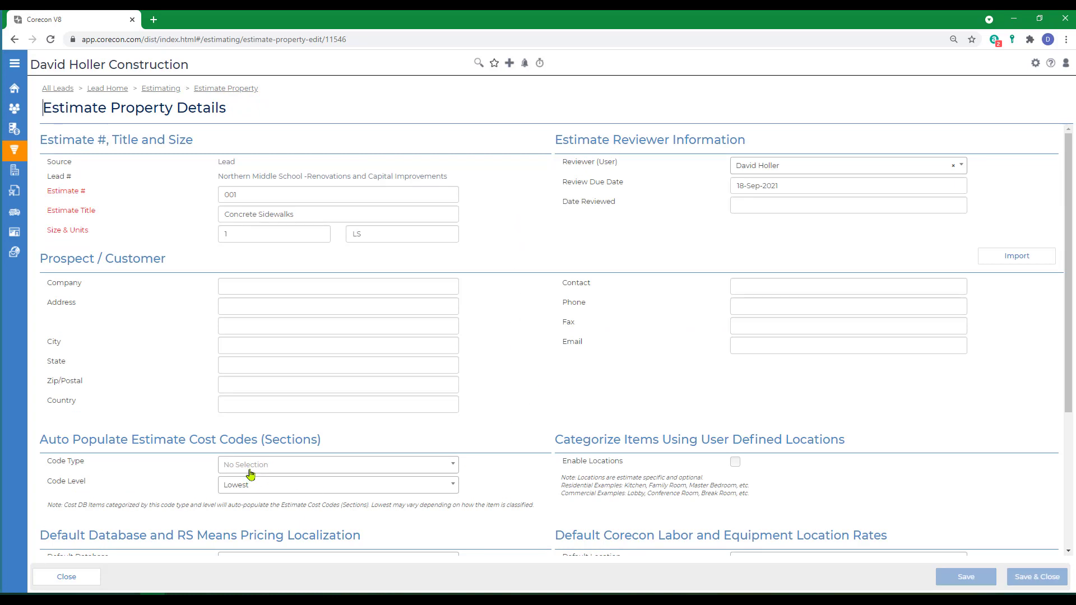
left_click(247, 464)
left_click(237, 427)
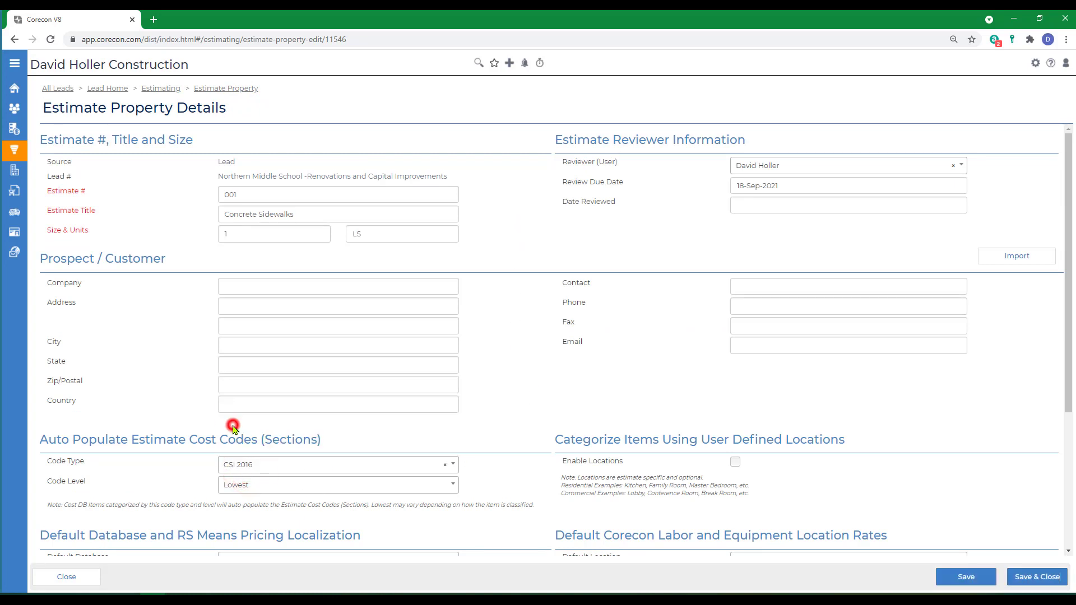
left_click(735, 463)
scroll(996, 353, "down", 4)
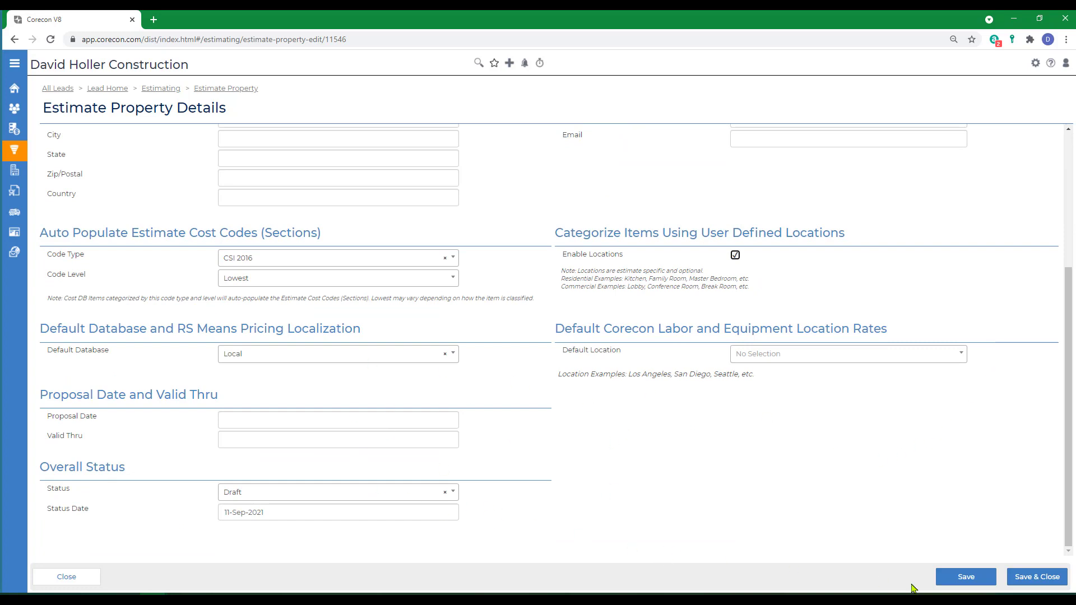
left_click(1028, 580)
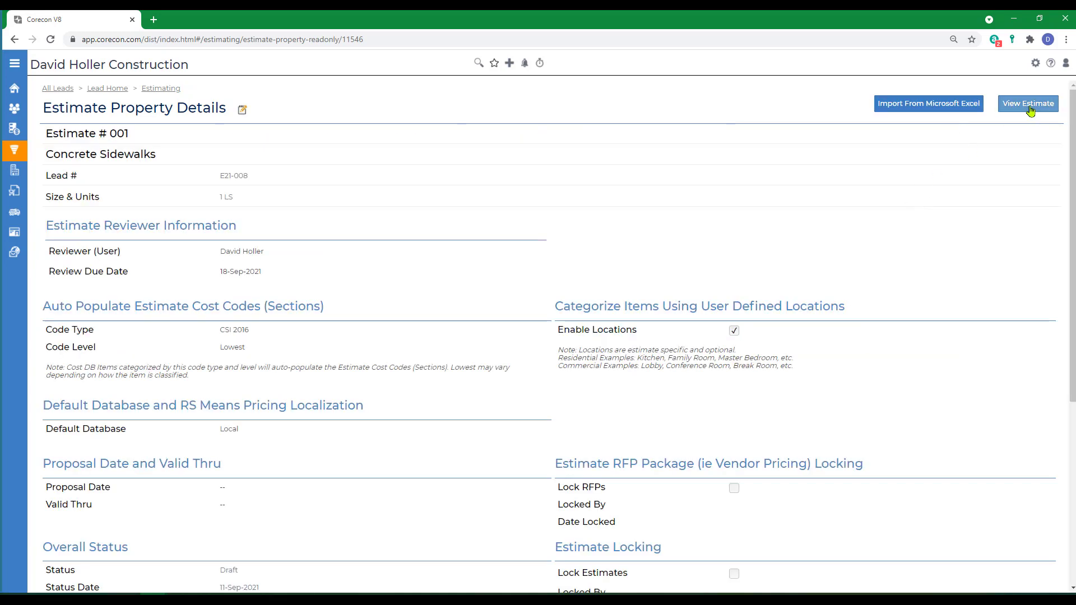
Open the estimate's cost codes and import master code 01 31 00 Project Management and Coordination
left_click(1028, 104)
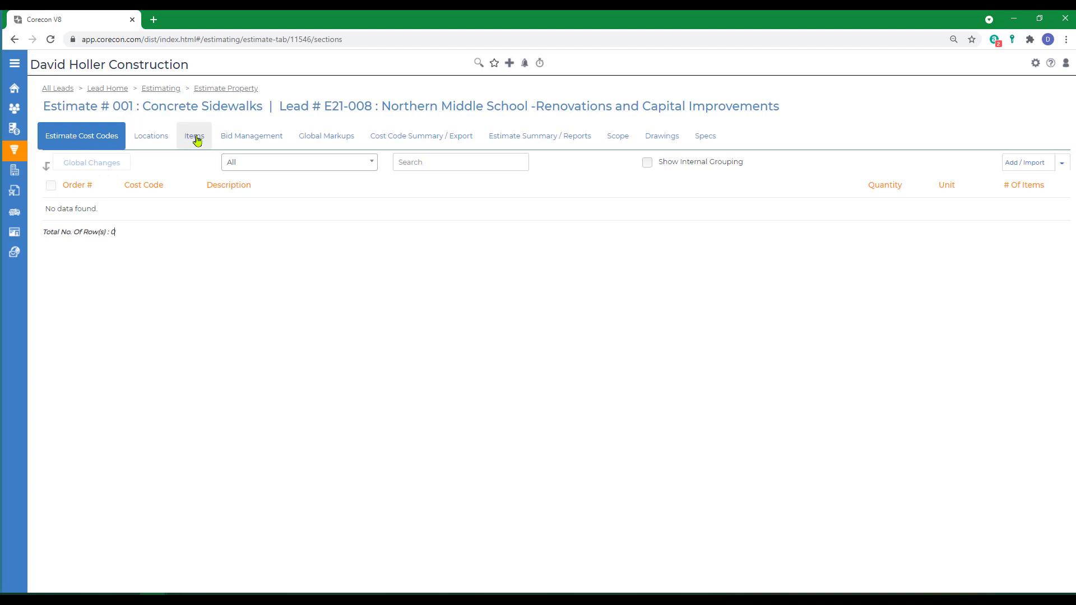
left_click(64, 136)
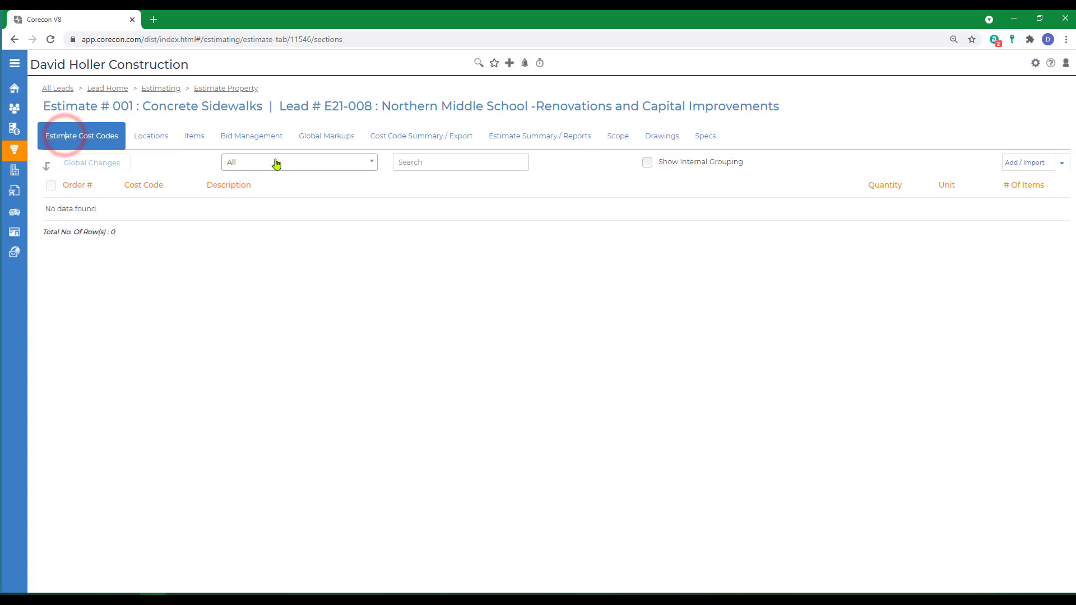
left_click(1061, 164)
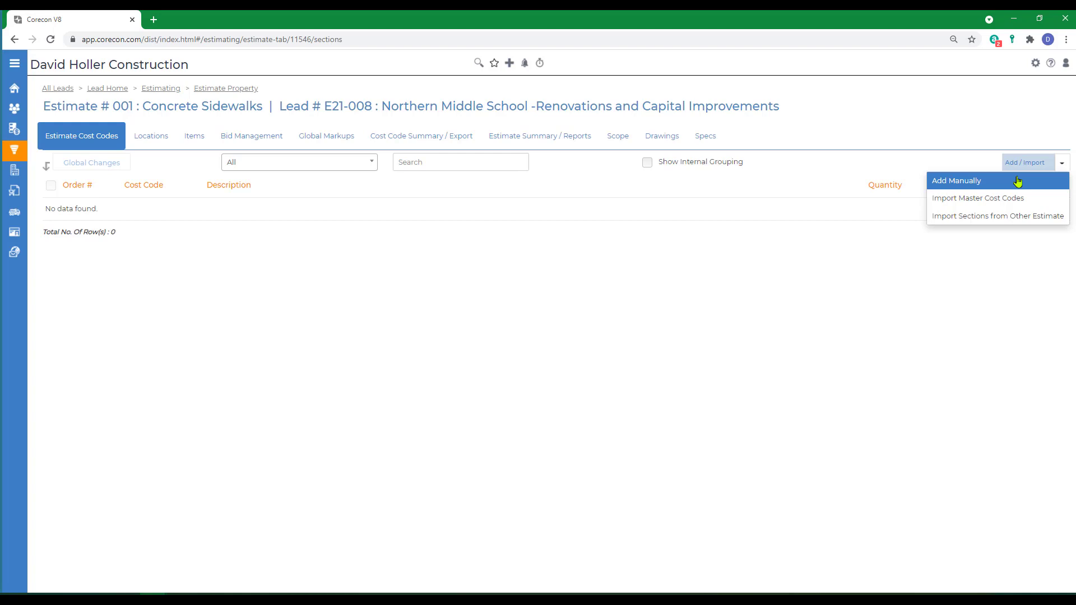
left_click(973, 199)
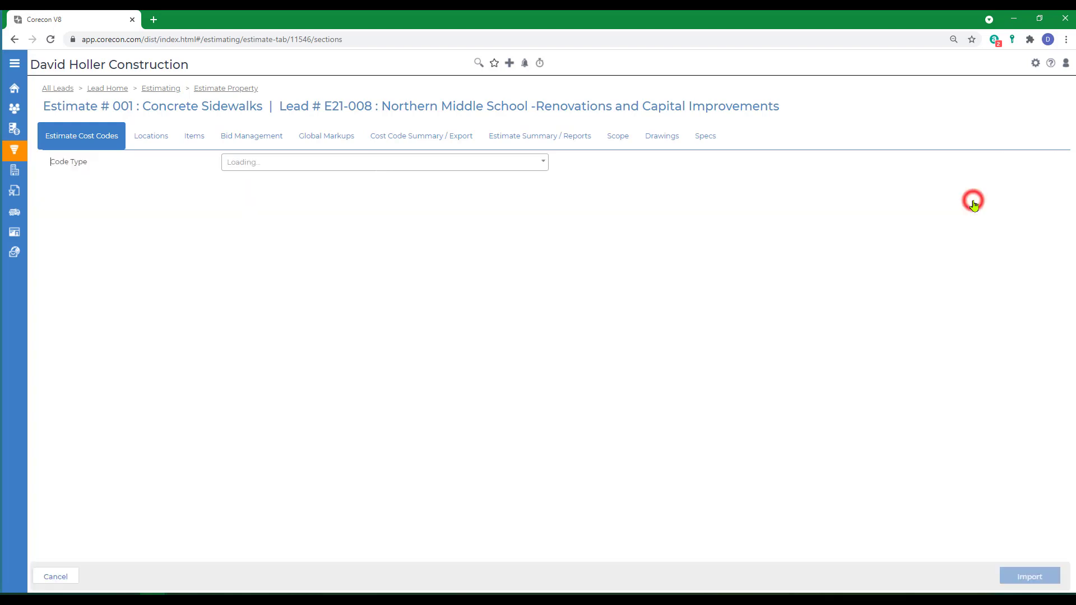
left_click(52, 213)
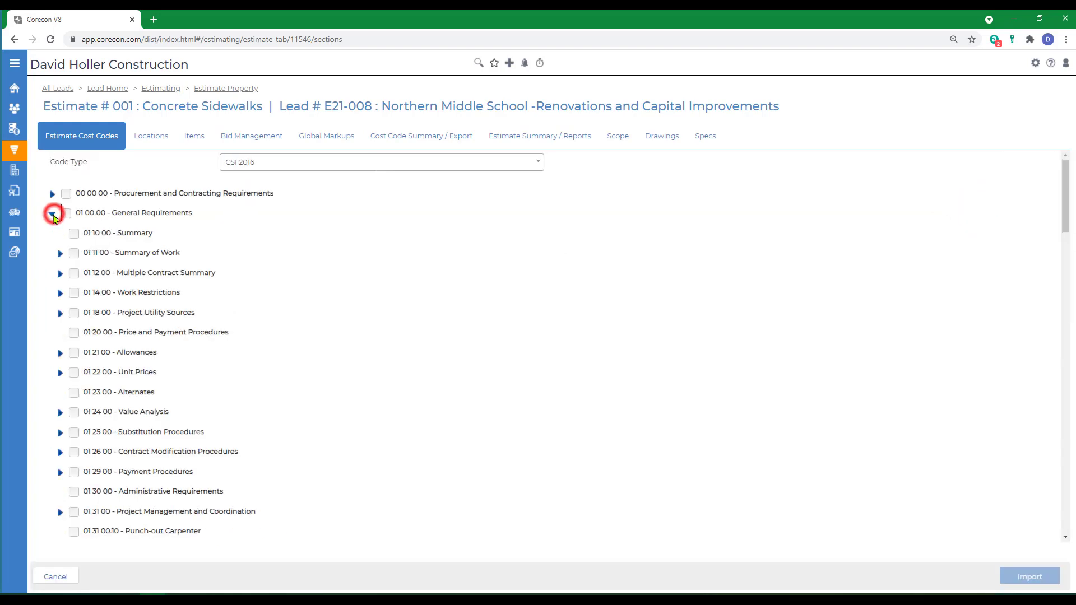
left_click(73, 512)
left_click(1033, 580)
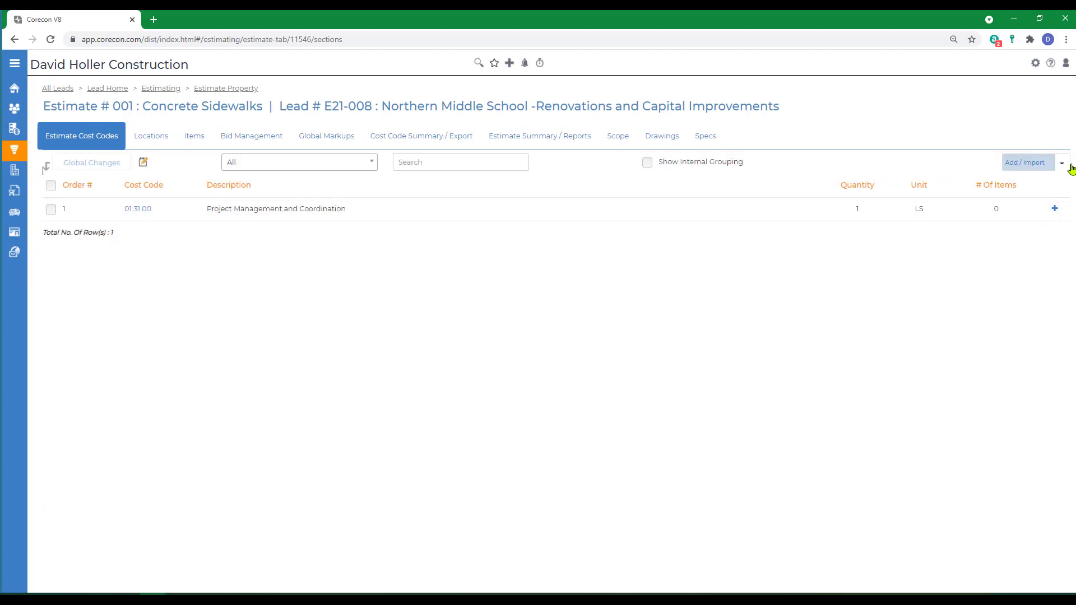
Import master code 03 30 00 Cast-in-Place Concrete, then toggle Show Internal Grouping on and off
left_click(1059, 164)
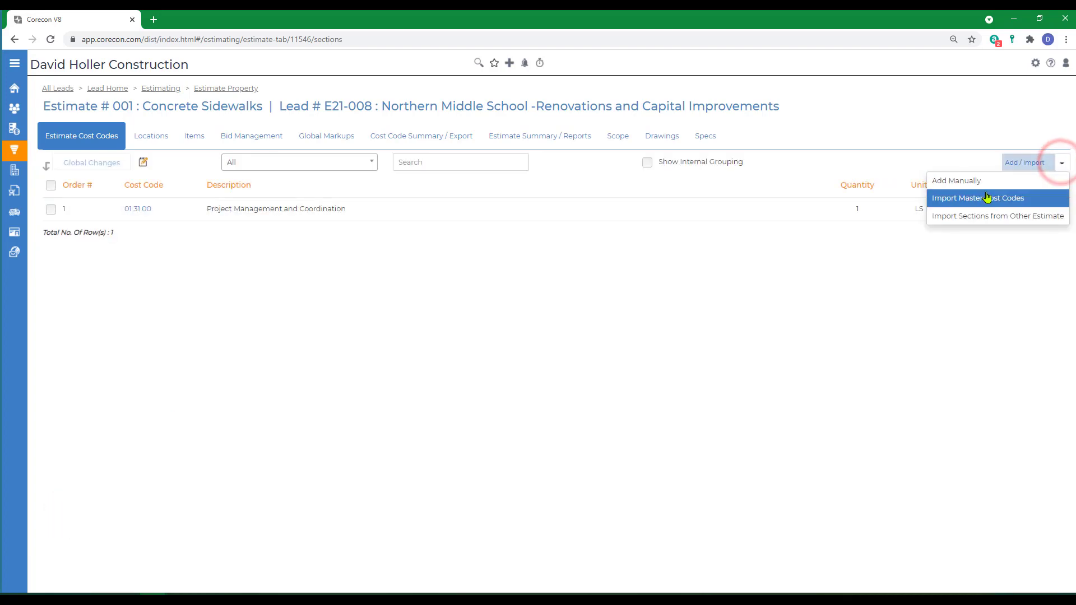
left_click(949, 199)
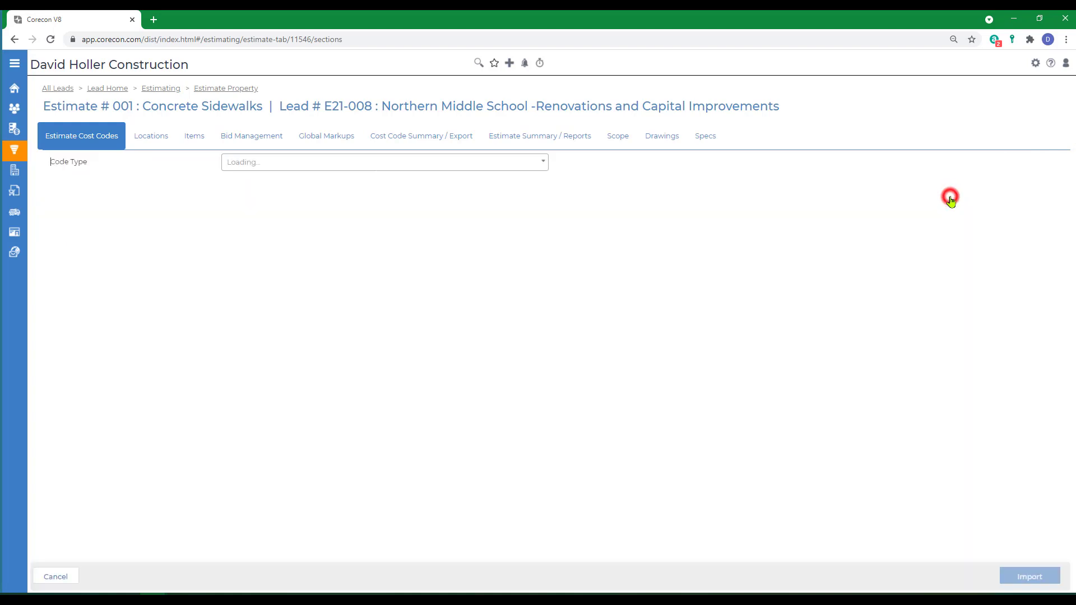
left_click(50, 253)
scroll(270, 392, "down", 2)
left_click(73, 421)
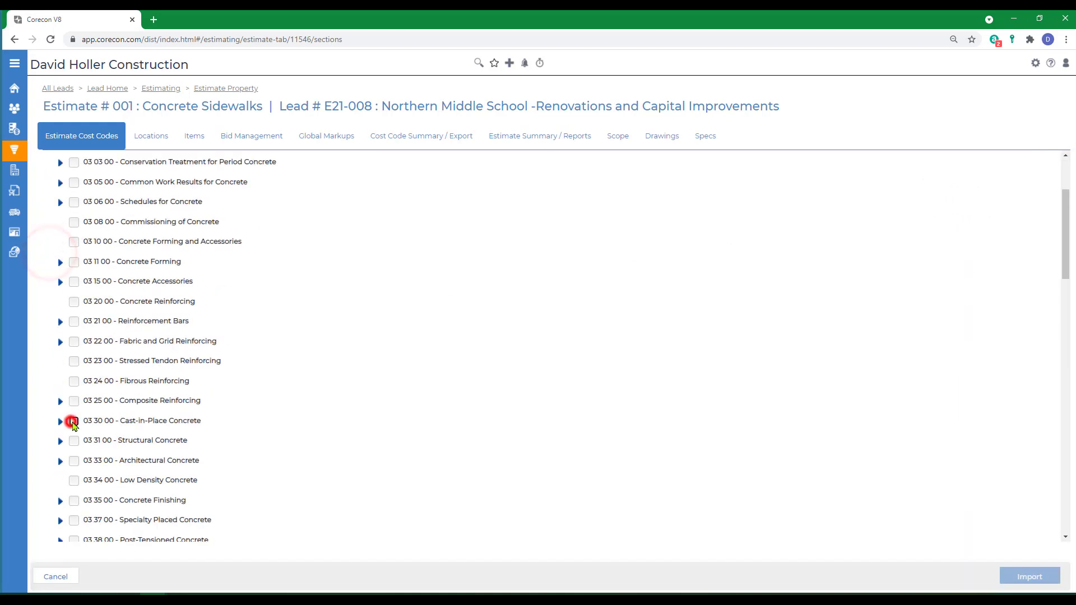
left_click(1020, 580)
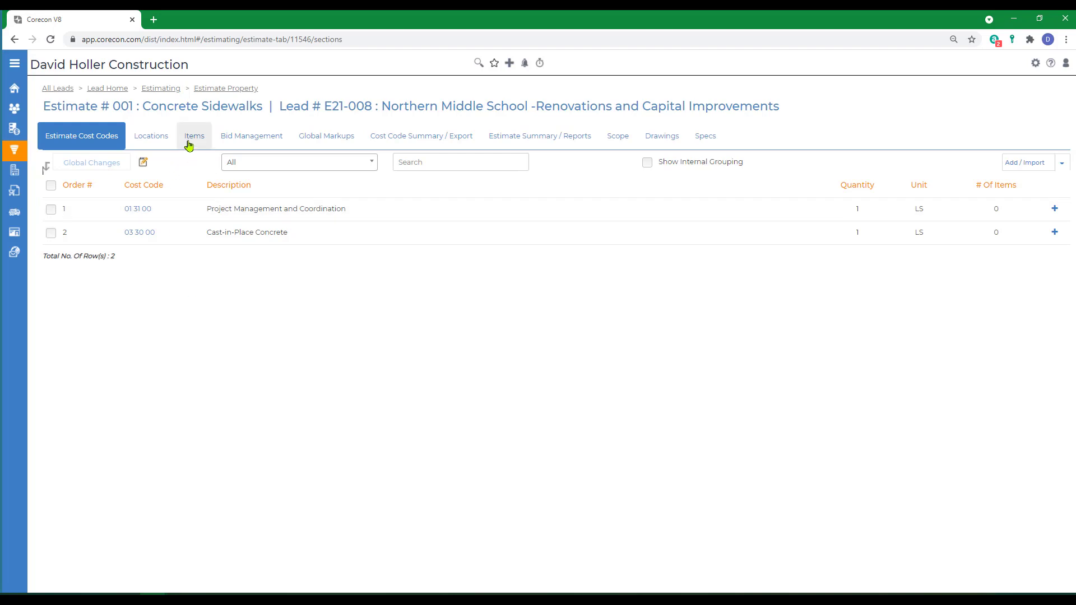
left_click(648, 164)
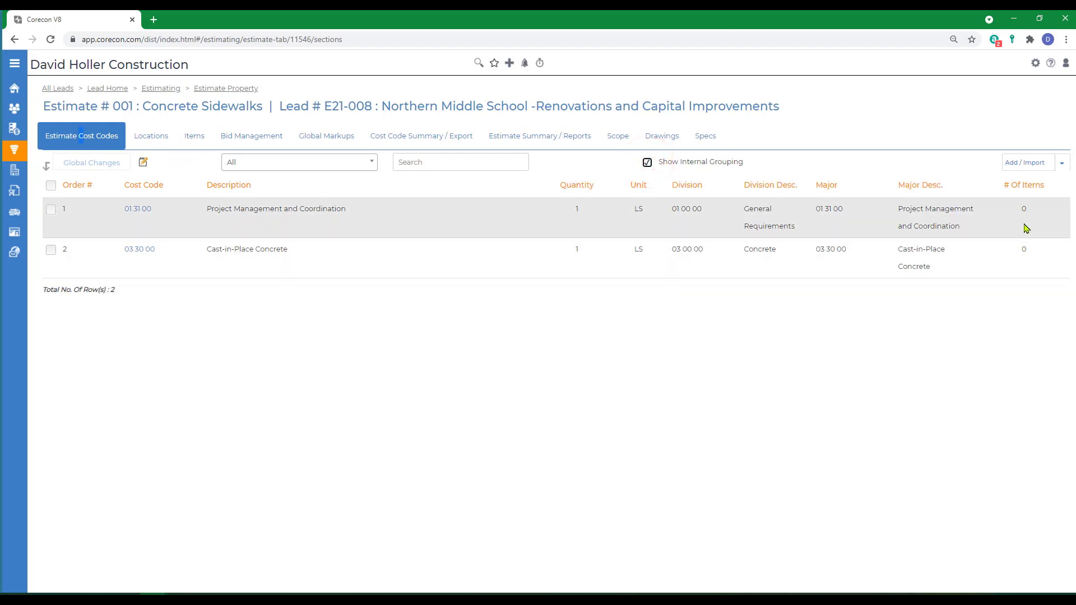
left_click(647, 163)
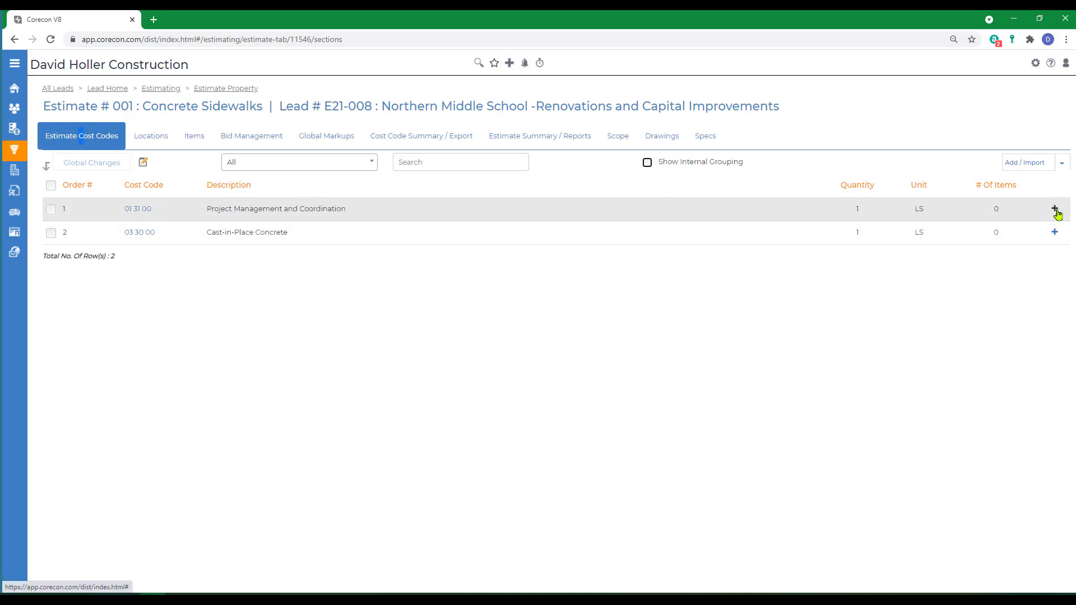
Add a Superintendent, Per Day item under 01 31 00: 7 Days at $275.00, then return to Estimating
left_click(1056, 210)
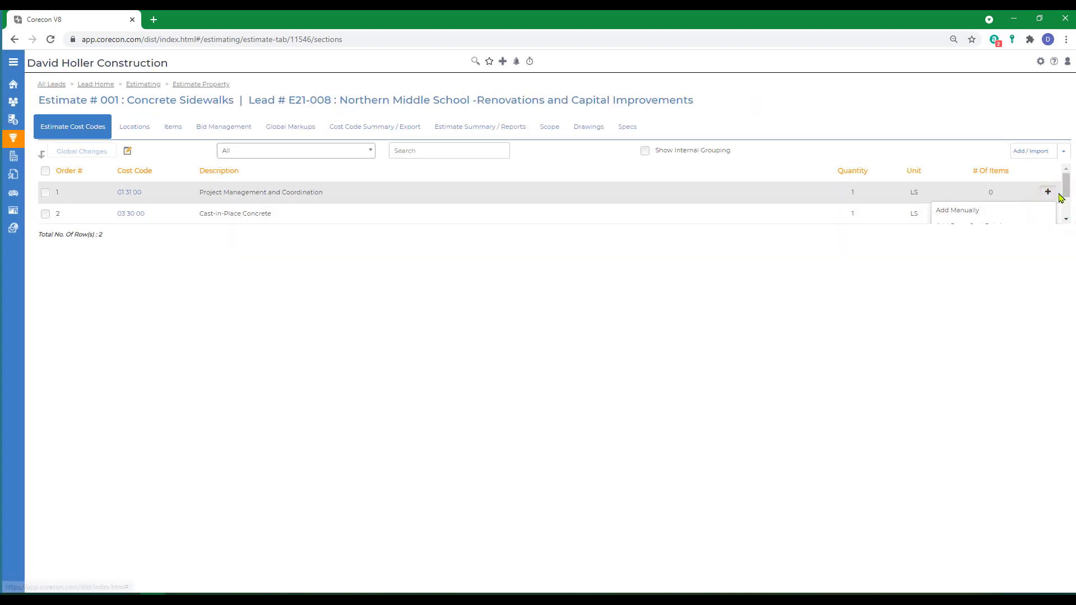
left_click(960, 211)
left_click(98, 251)
type("Sup")
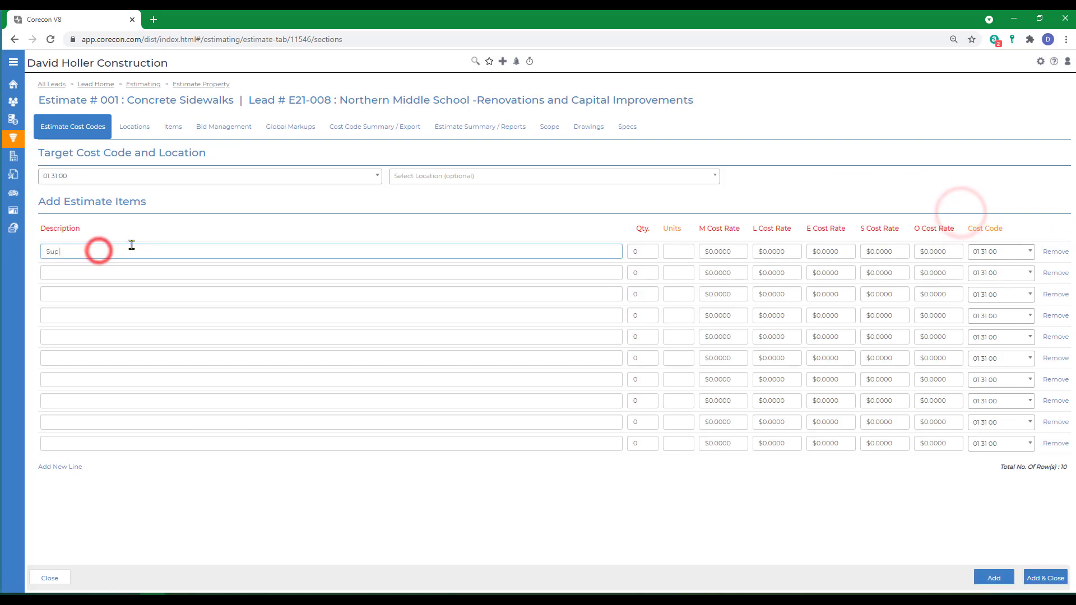
type("erintenent, Per Day")
key("Tab")
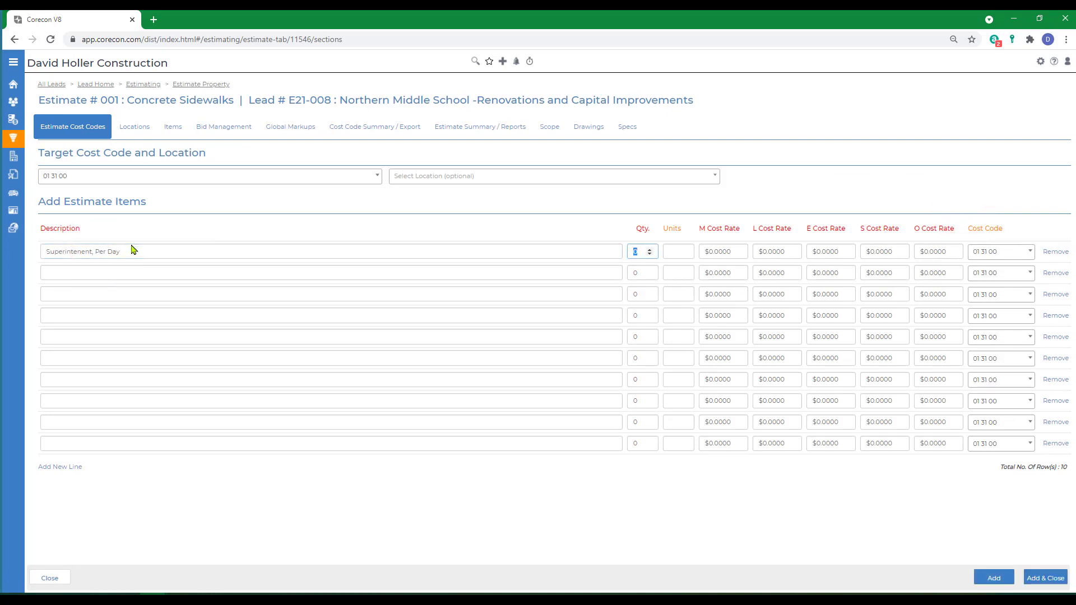
type("7")
key("Tab")
type("Days")
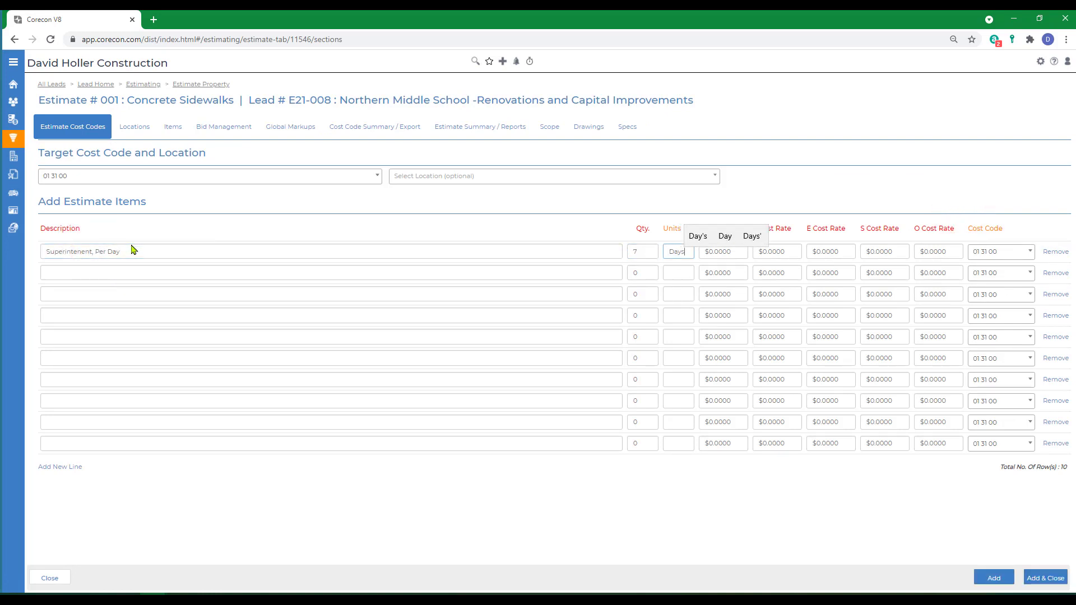
key("Tab")
key("Tab")
type("275.0")
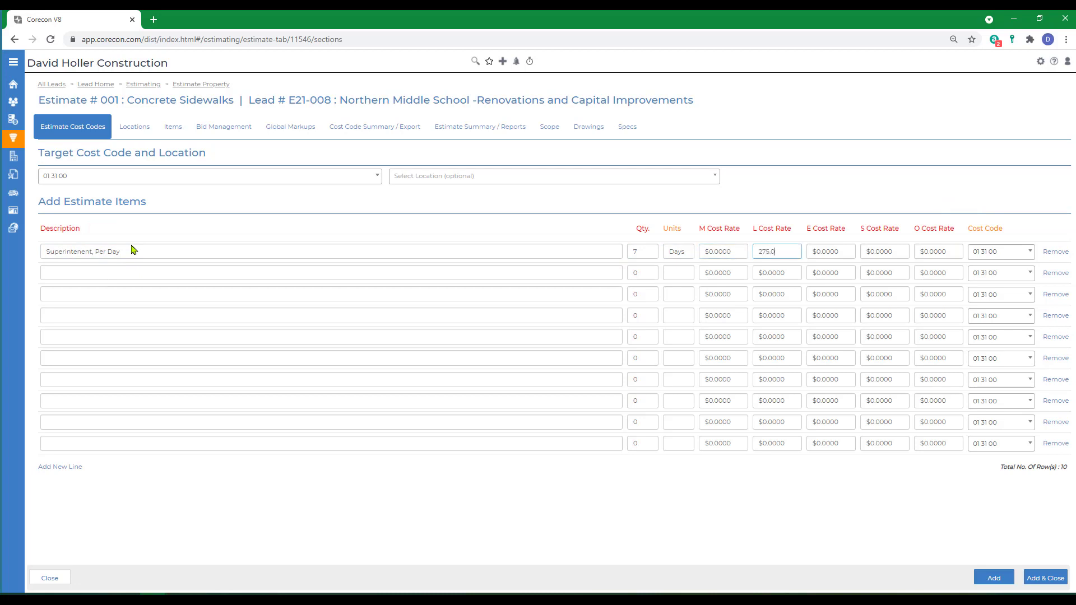
type("0")
key("Tab")
left_click(1041, 580)
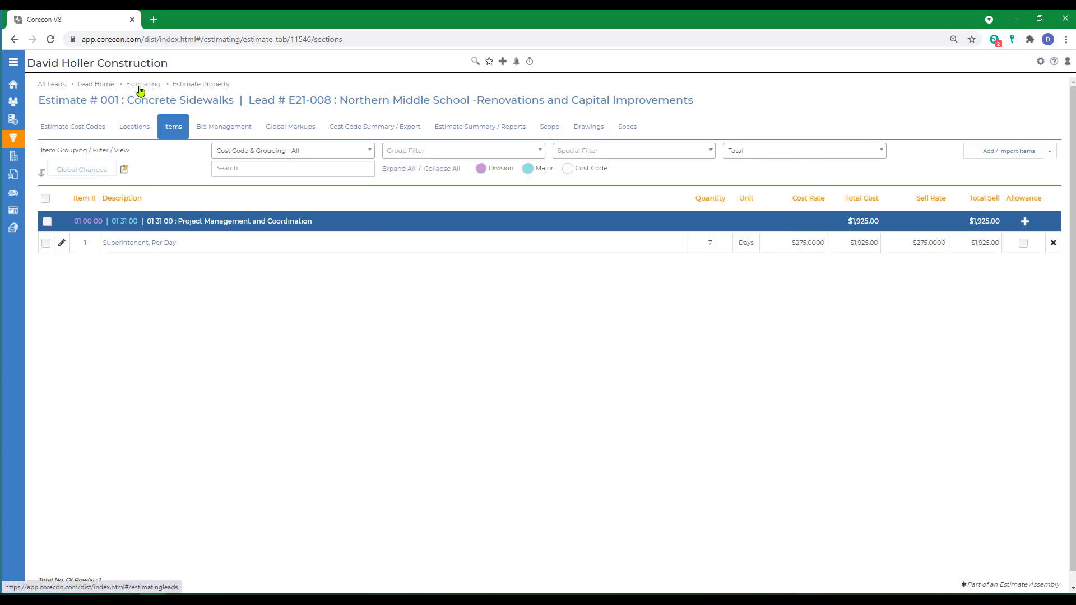
left_click(140, 89)
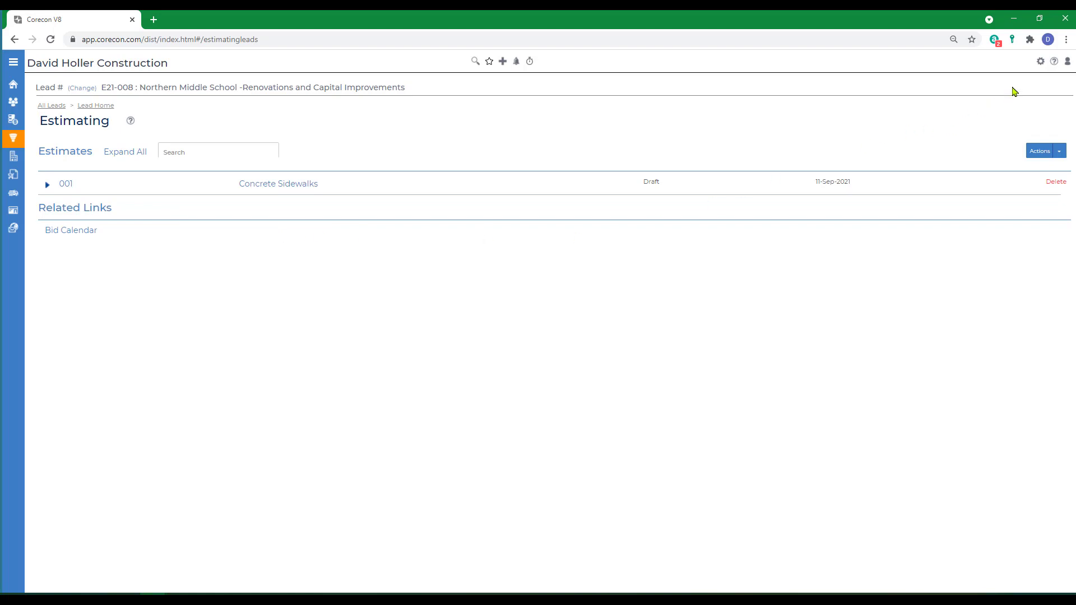
Open the knowledge base article Corecon Import Options From Microsoft Excel under Getting Started
left_click(1054, 62)
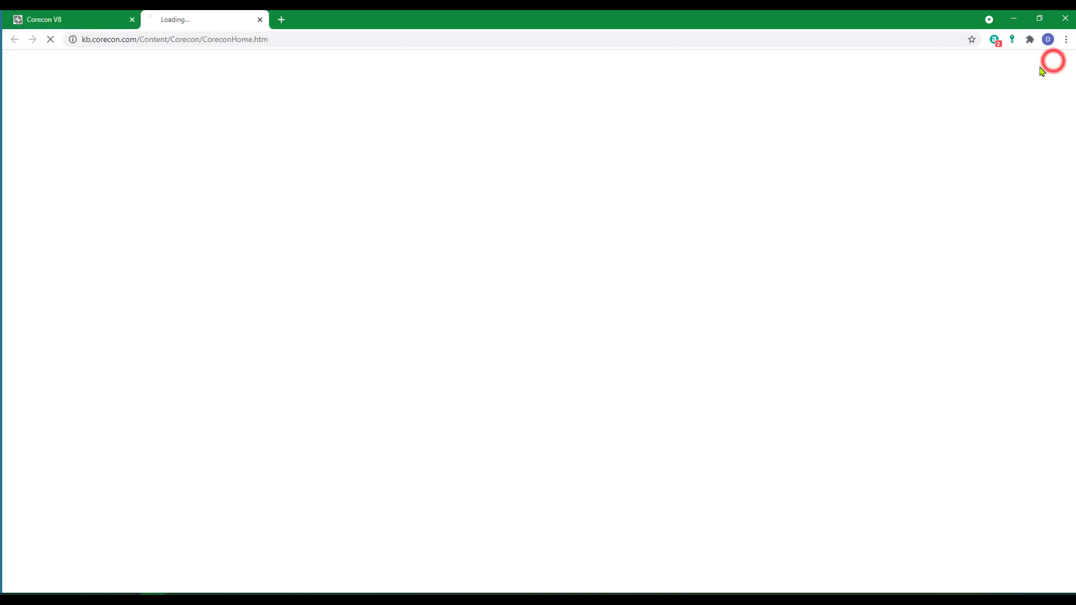
left_click(43, 127)
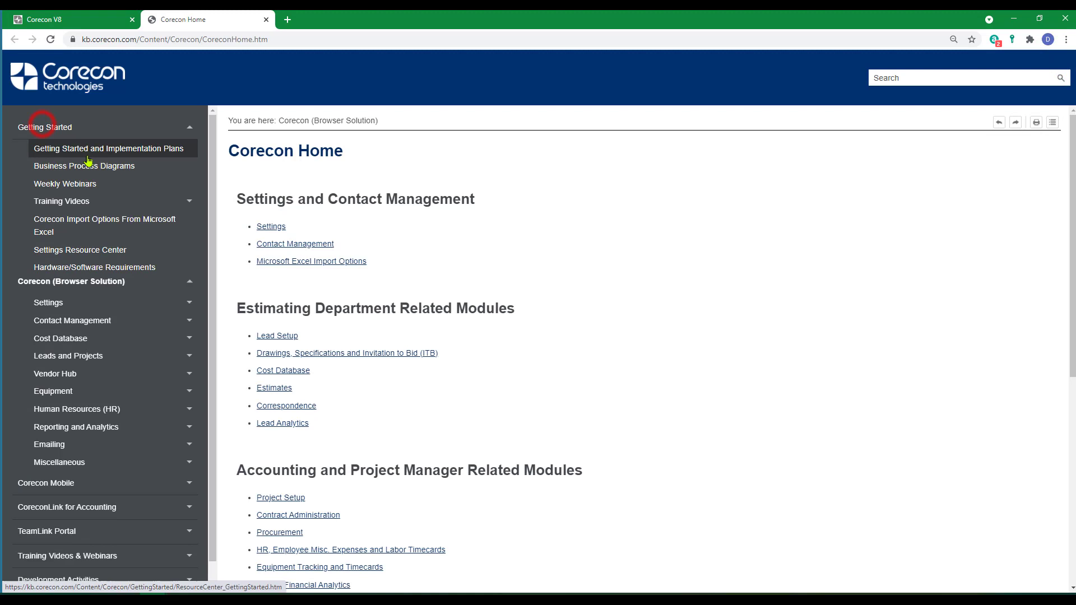
left_click(43, 228)
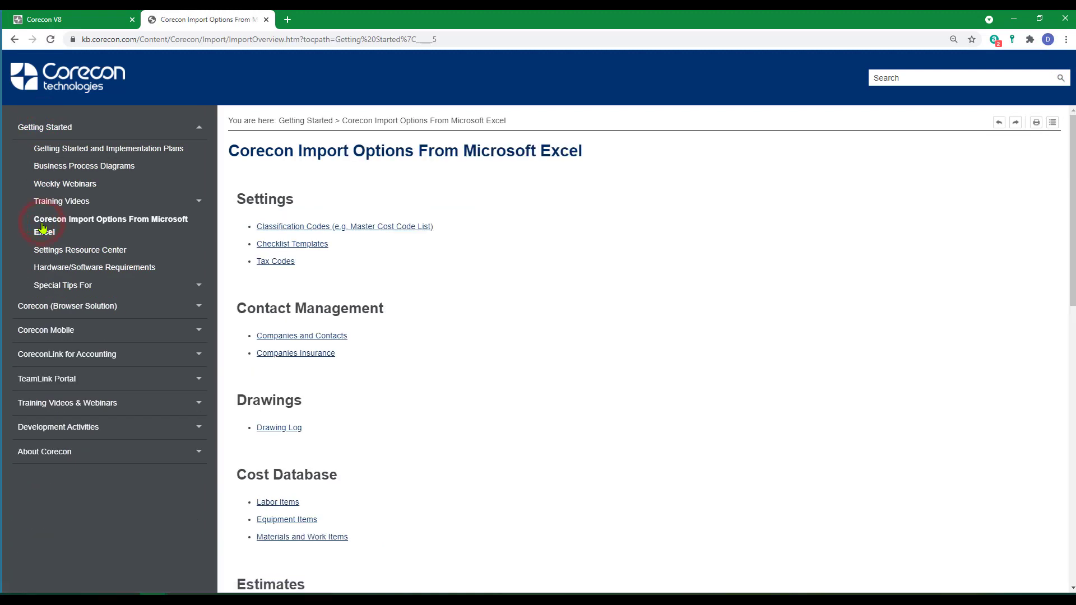
scroll(438, 405, "down", 12)
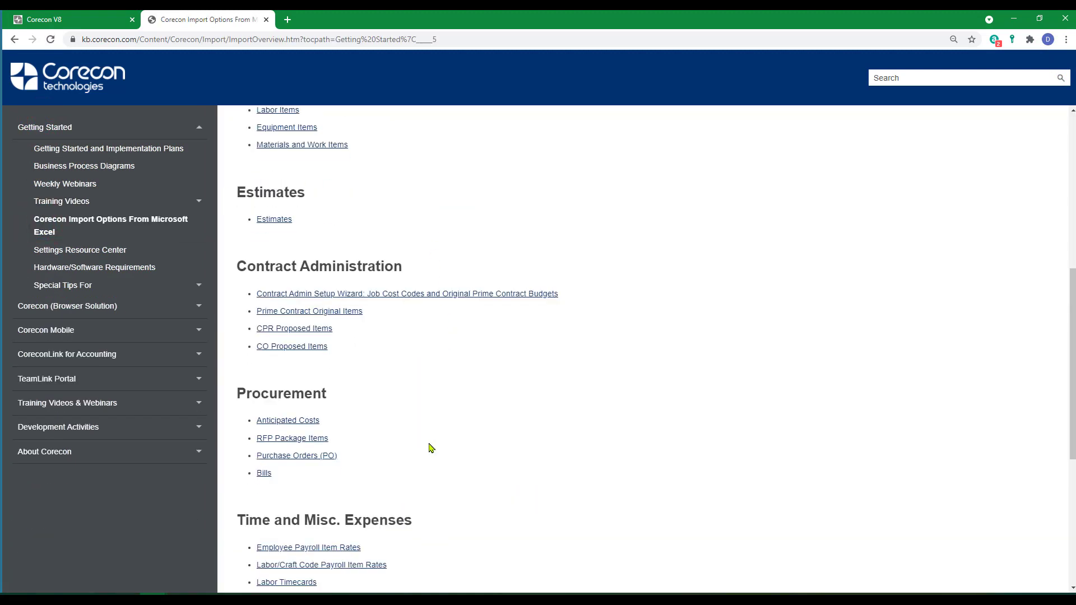
scroll(431, 448, "up", 5)
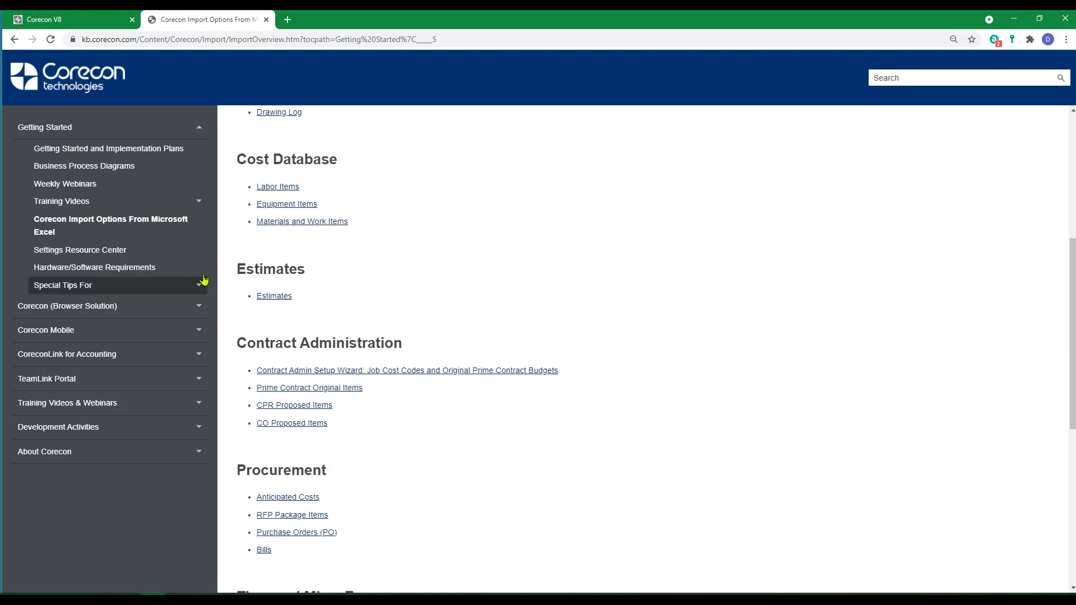
Open the Estimates import article and scroll through its sample files and field requirements table
left_click(270, 295)
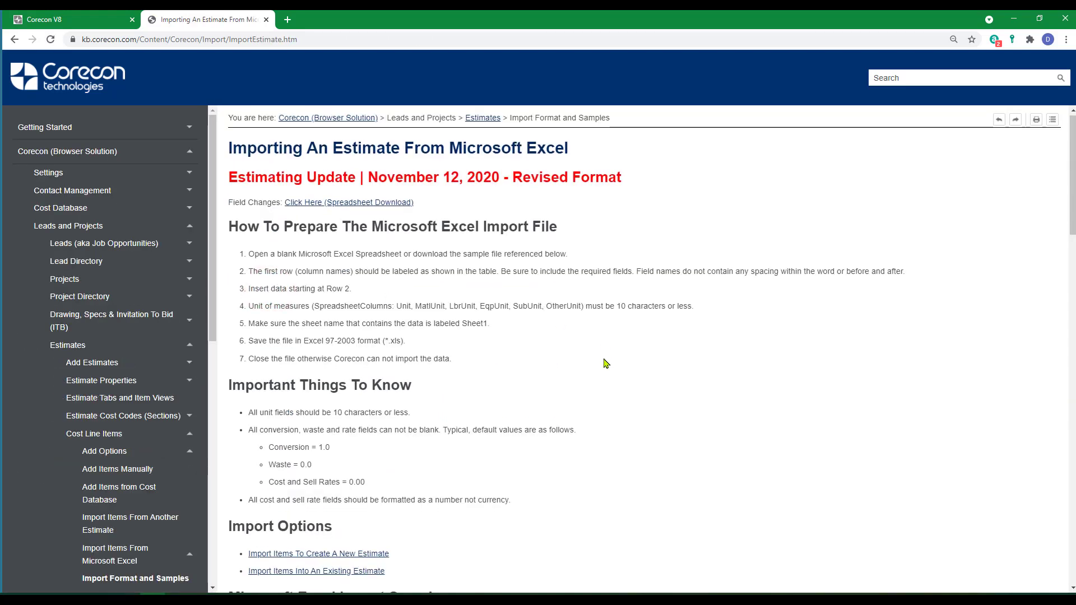
scroll(605, 363, "down", 7)
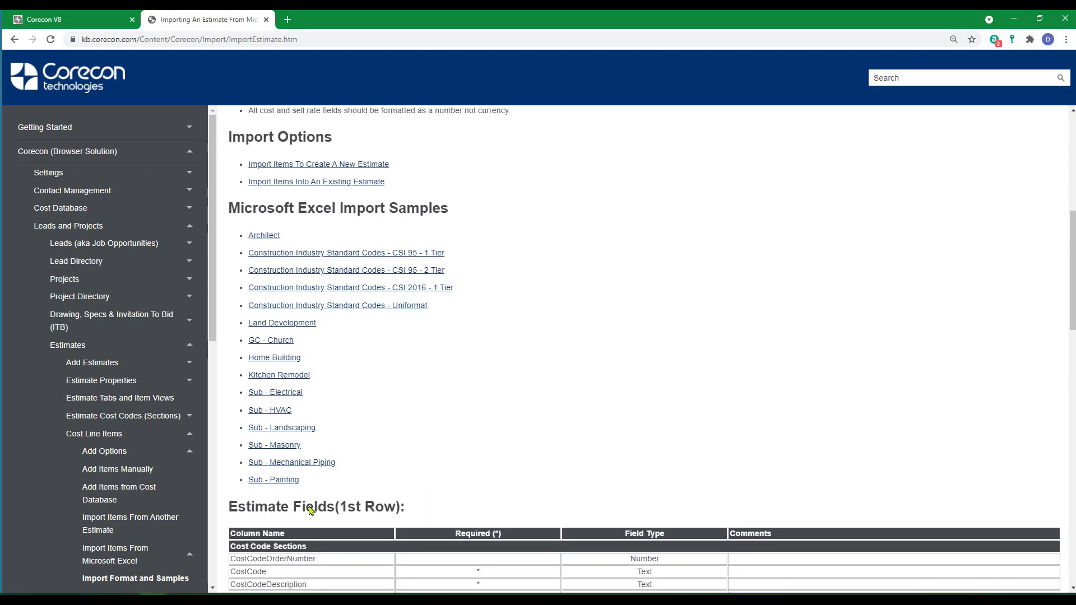
scroll(301, 493, "down", 5)
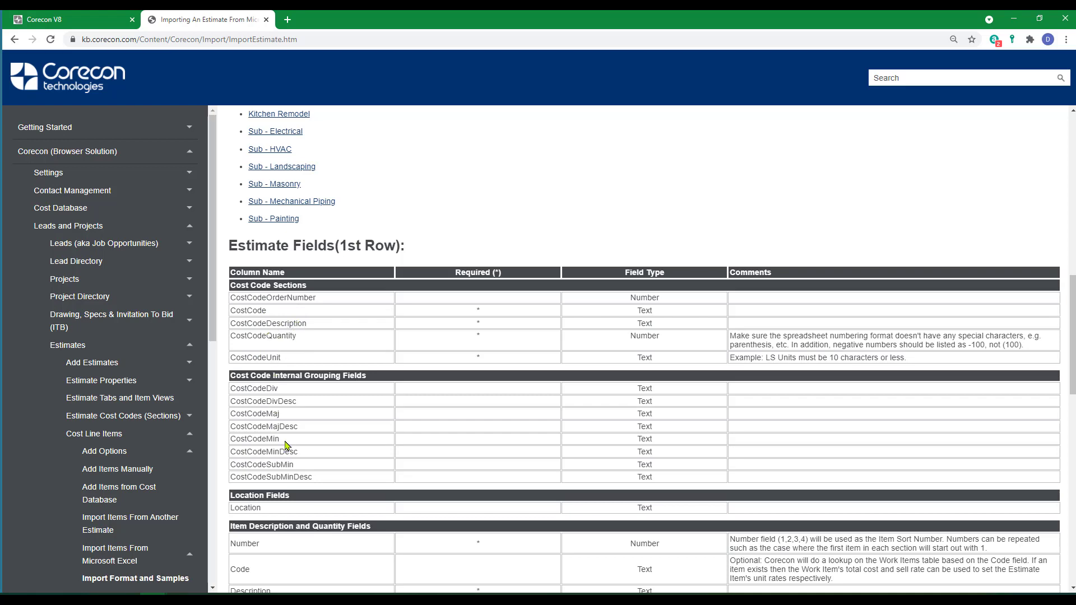
scroll(286, 445, "down", 7)
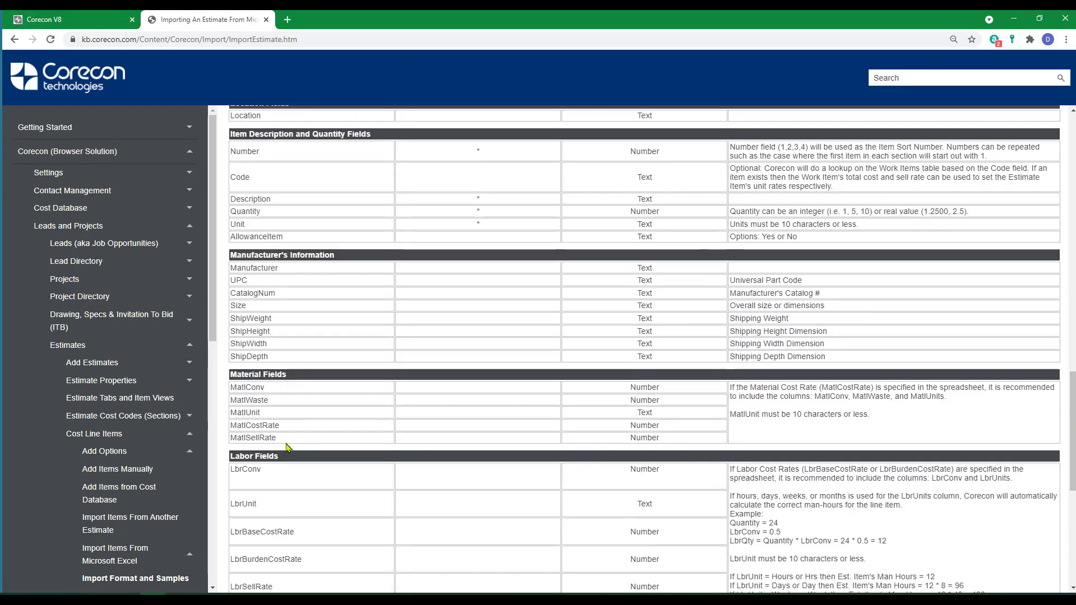
scroll(286, 447, "down", 5)
scroll(336, 347, "up", 17)
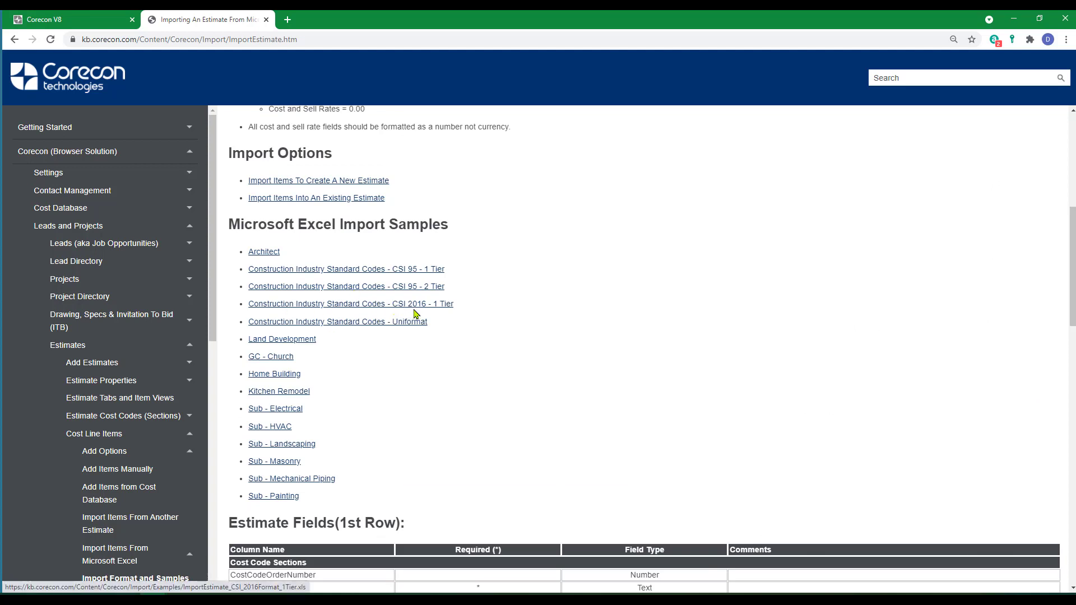
left_click(444, 311)
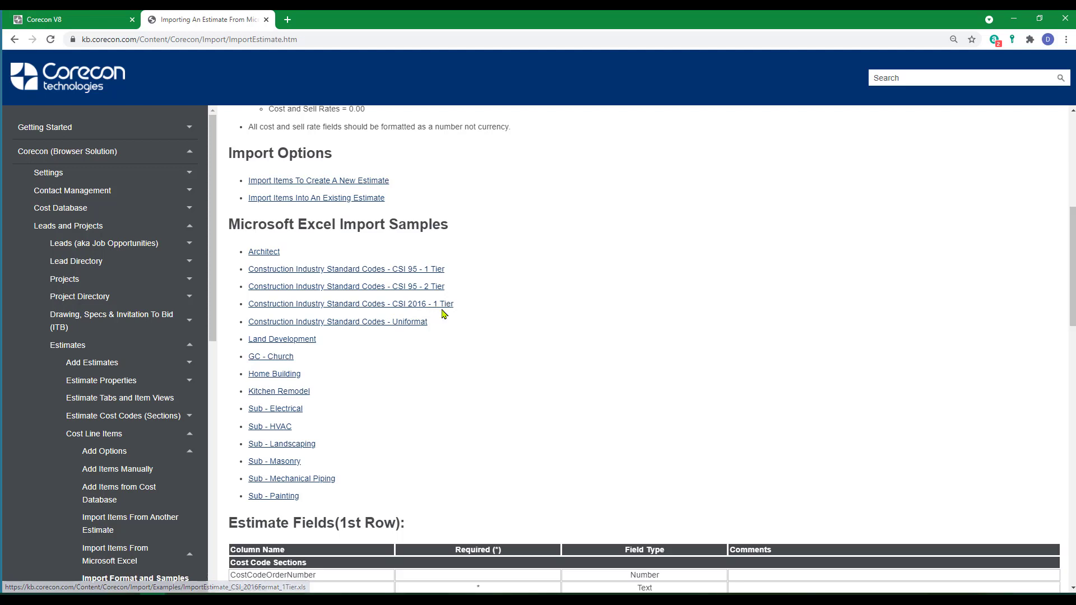
Scroll across Sheet1 of 2021-09-01_ImportEstimate_with Qty and Cost to review codes, items, quantities and rates
left_click(93, 22)
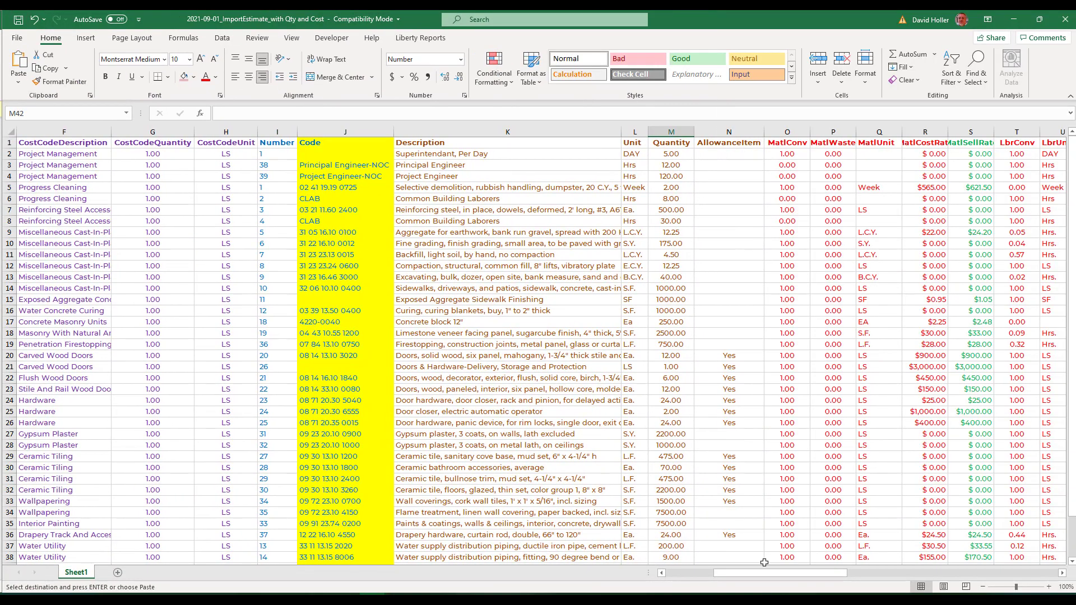
left_click_drag(732, 574, 683, 574)
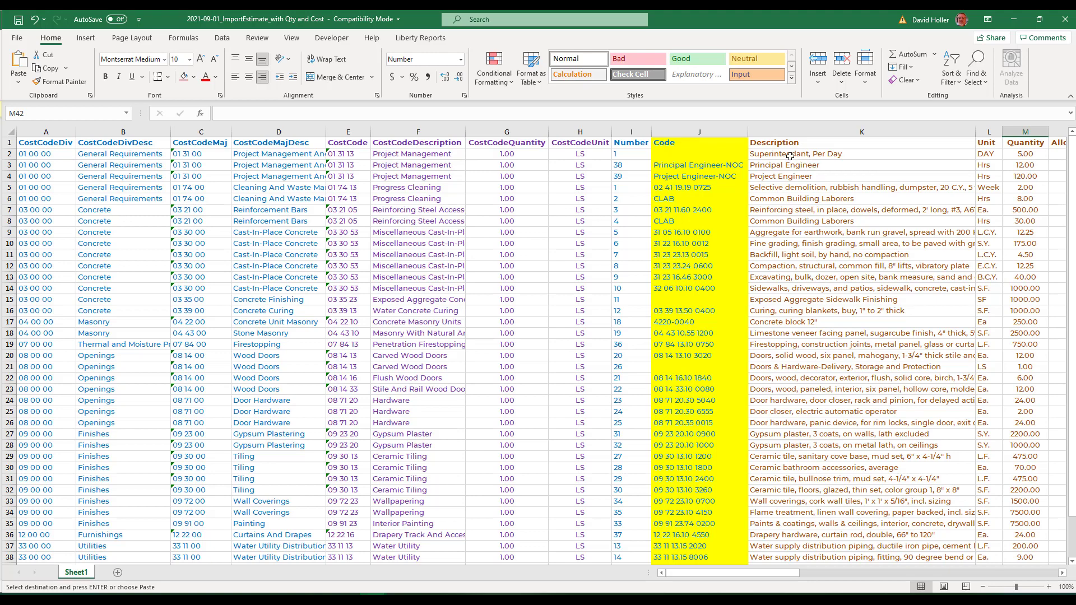
left_click_drag(769, 573, 807, 573)
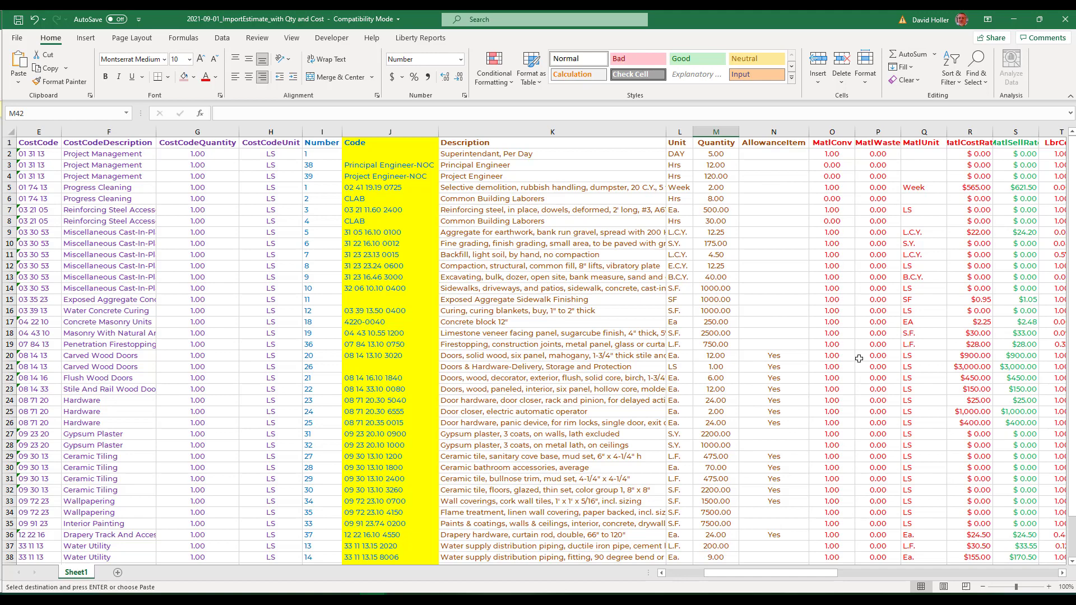
left_click_drag(818, 574, 904, 589)
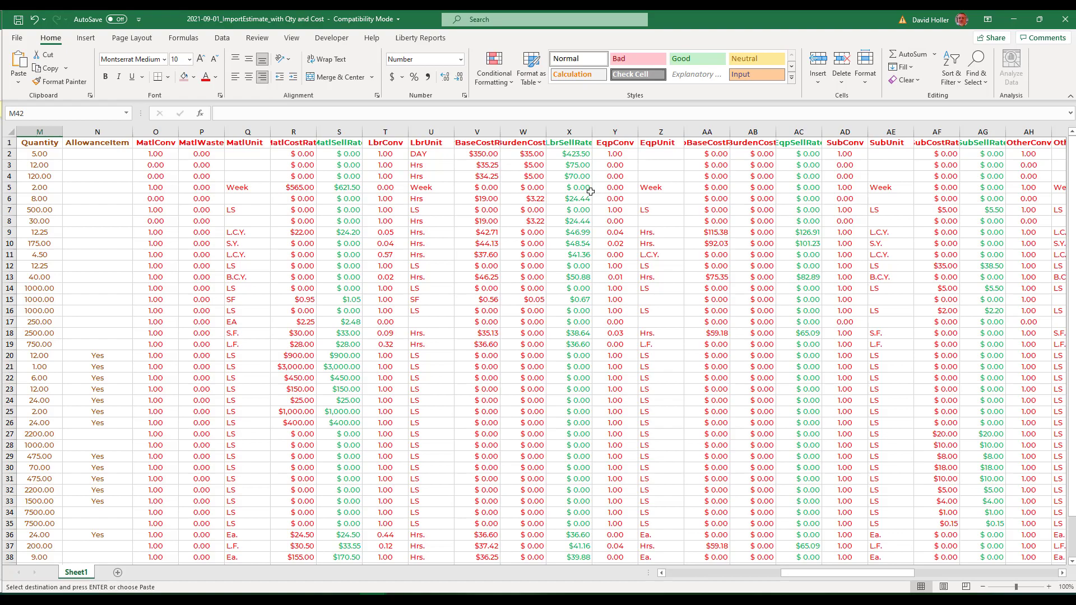
left_click_drag(888, 572, 709, 572)
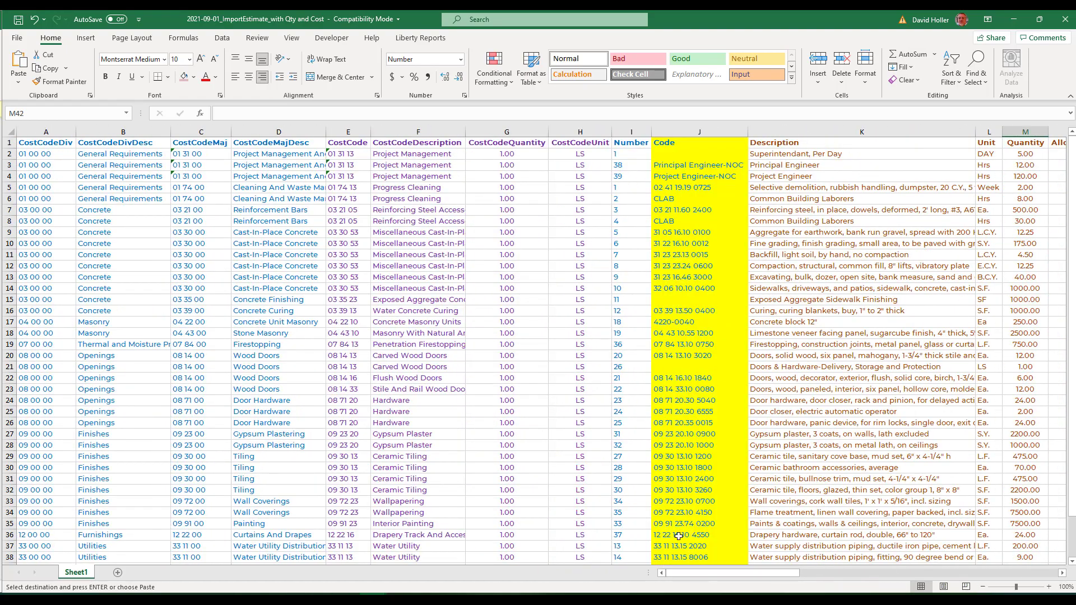
Close Excel and start estimate 002 'Interior/Exterior Renovations' with a reviewer due 18-Sep-2021
left_click(1060, 19)
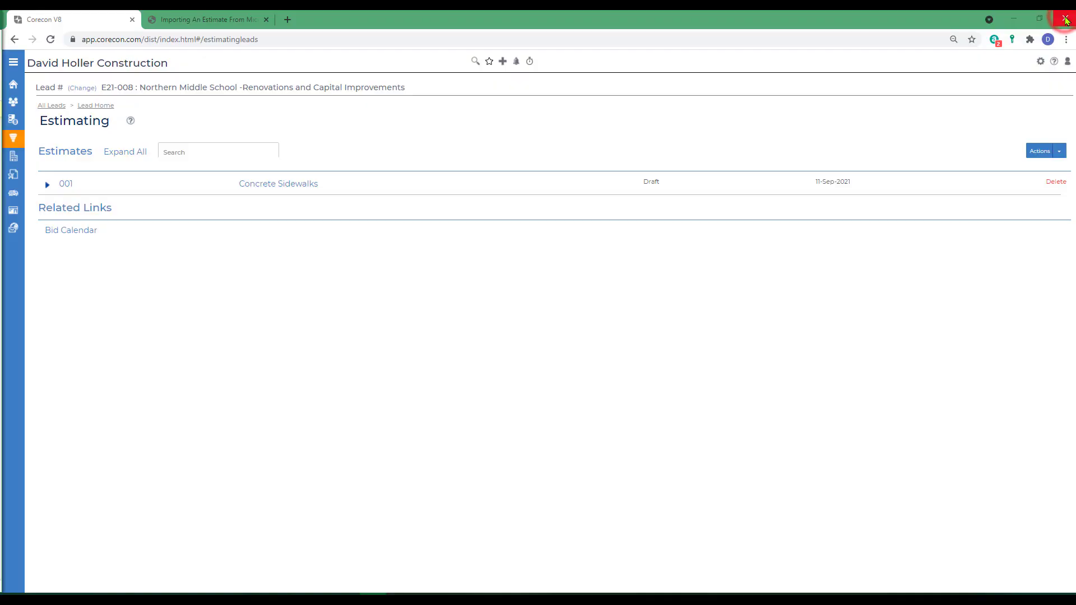
left_click(1058, 150)
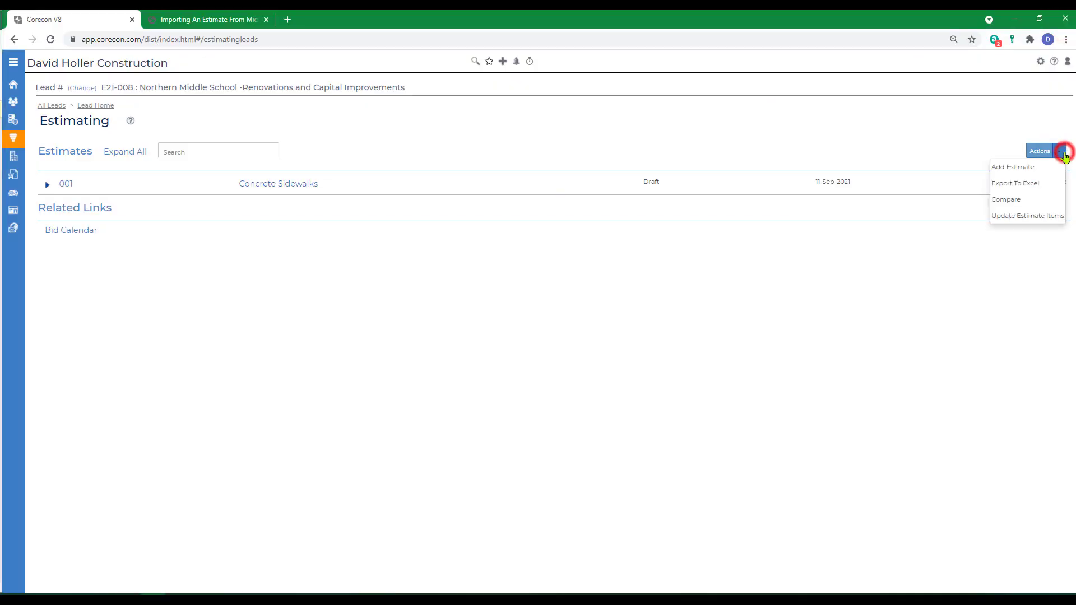
left_click(1016, 168)
left_click(243, 211)
type("Inter")
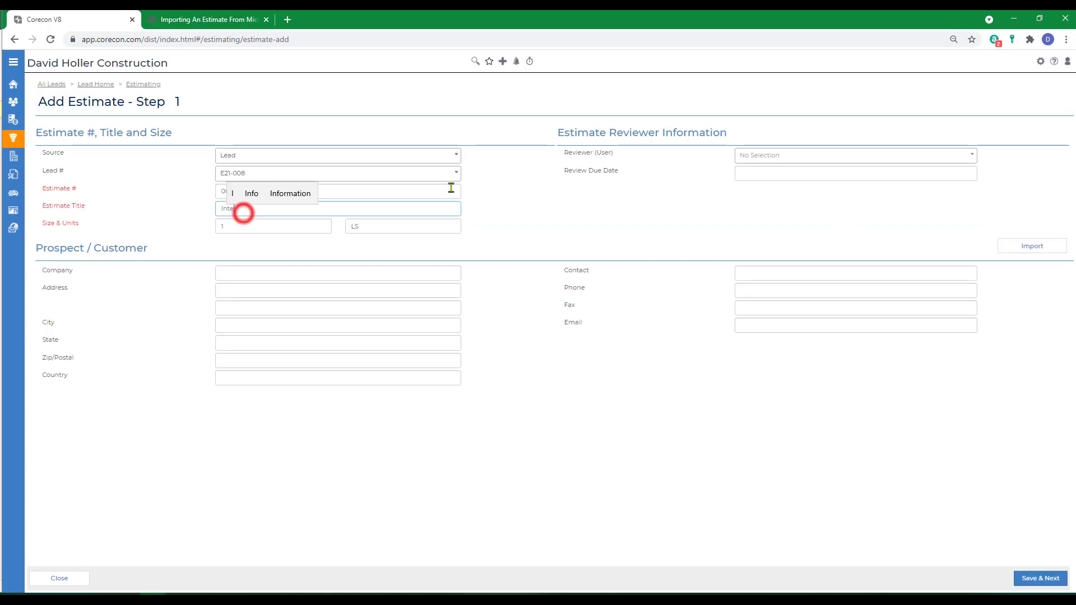
type("ior/Exterior Renovations")
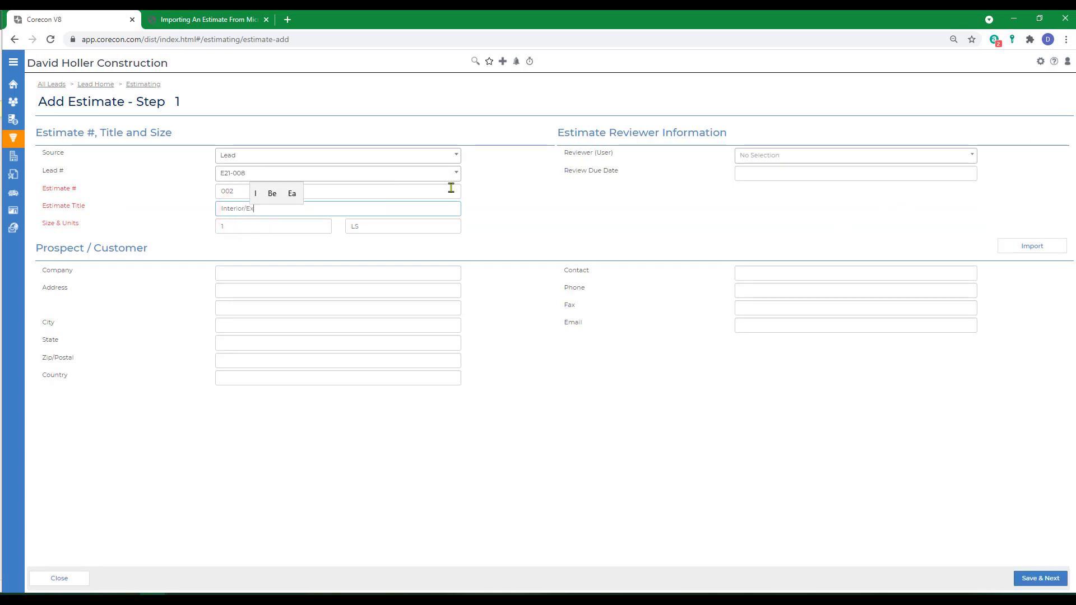
left_click(780, 156)
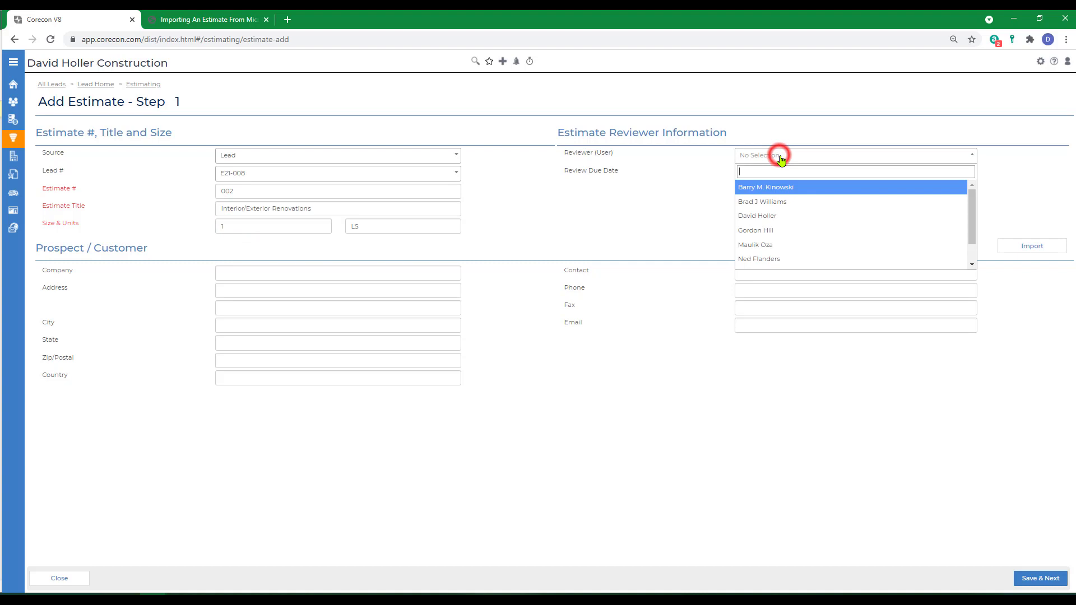
left_click(751, 213)
left_click(752, 173)
left_click(834, 262)
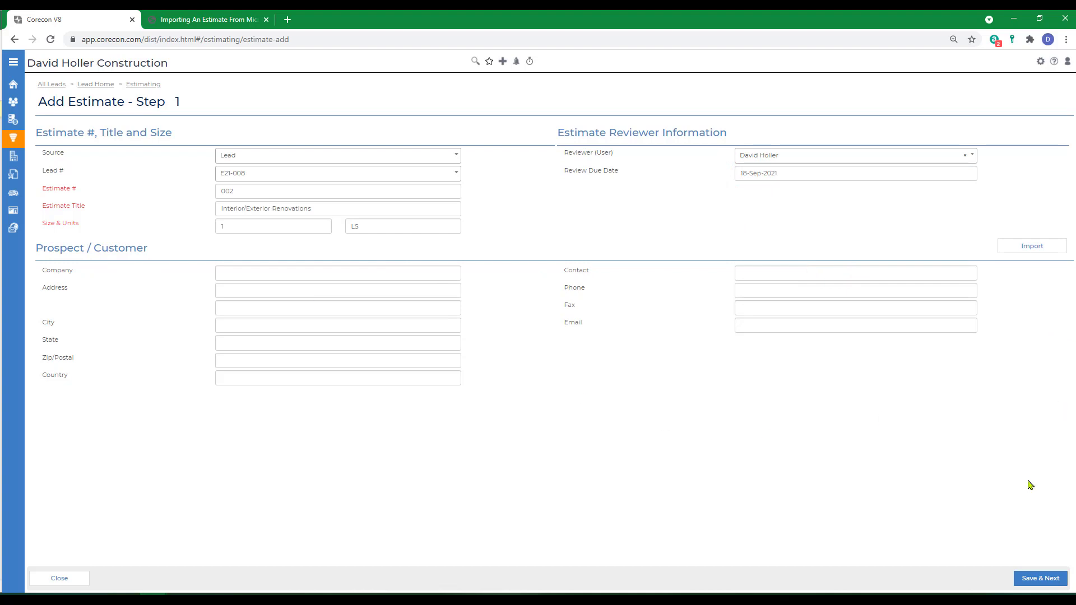
left_click(1039, 579)
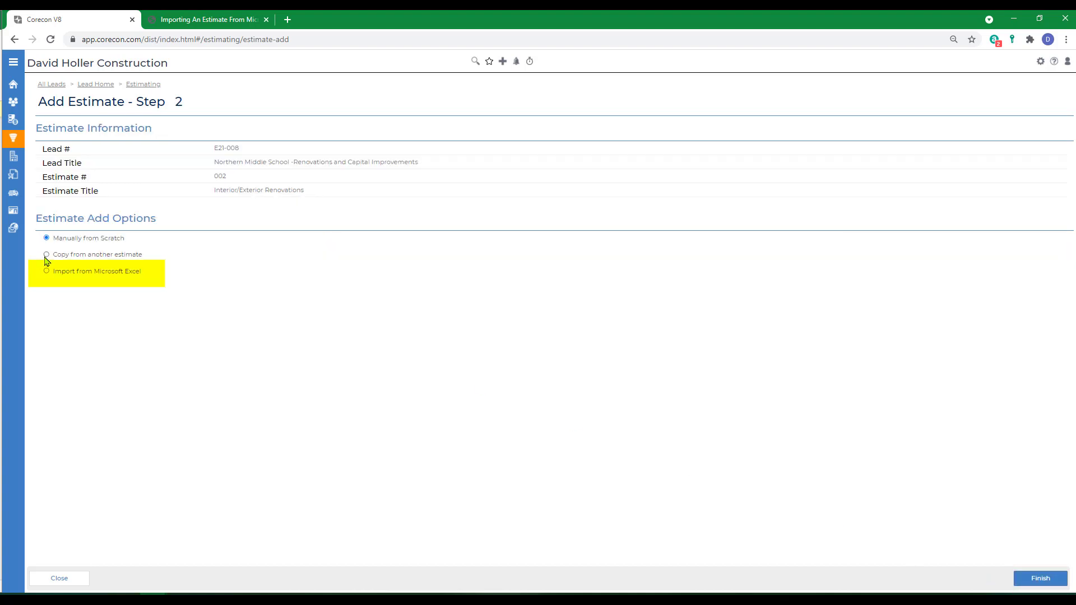
Import the estimate's lines from the 2021-09-01_ImportEstimate_with Qty and Cost Excel file
left_click(46, 272)
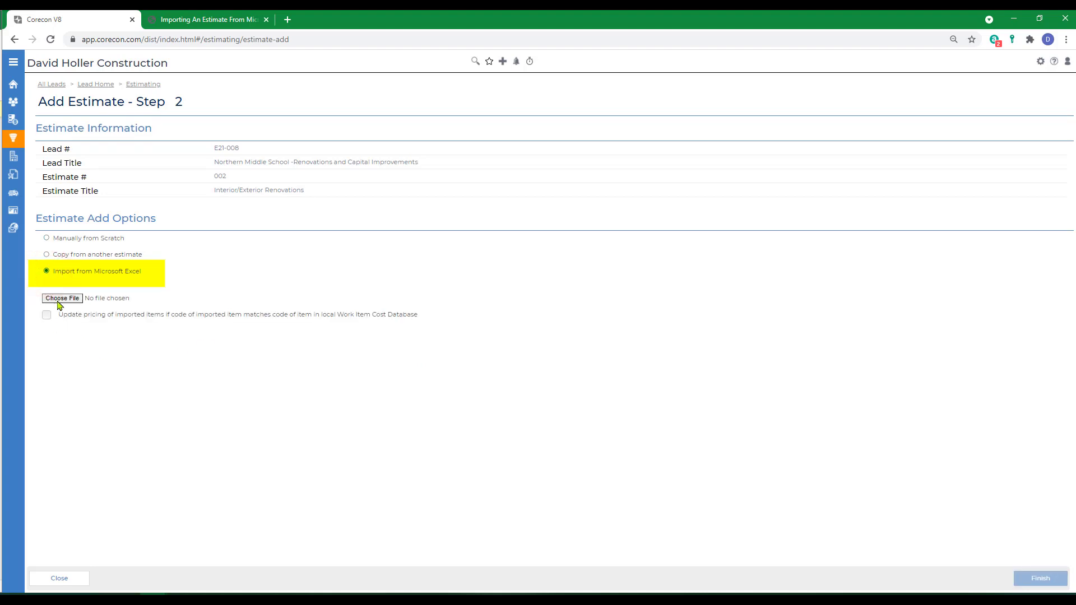
left_click(60, 298)
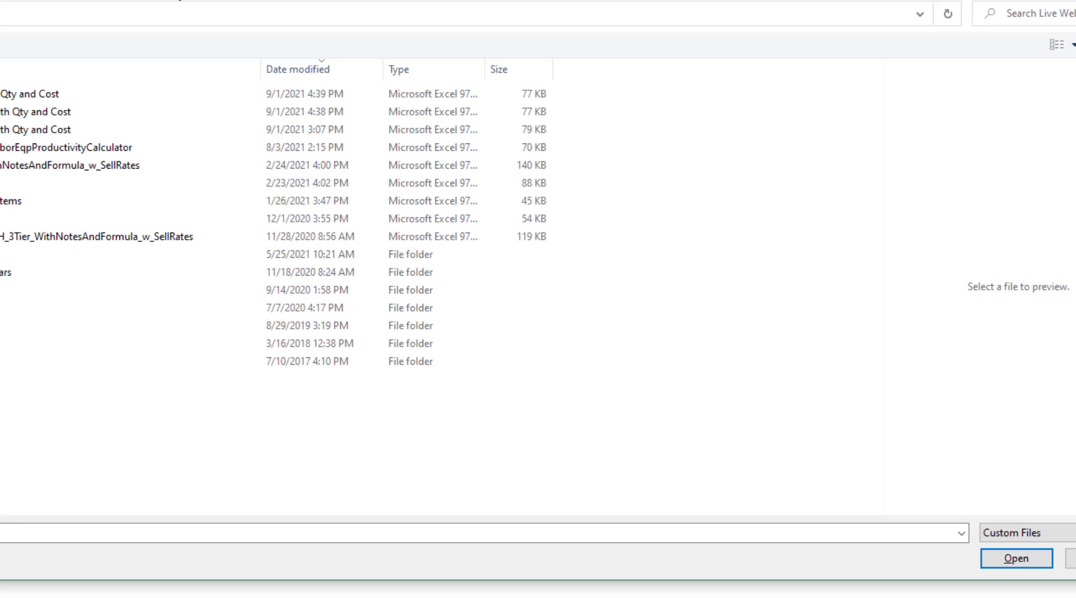
left_click(99, 157)
double_click(156, 242)
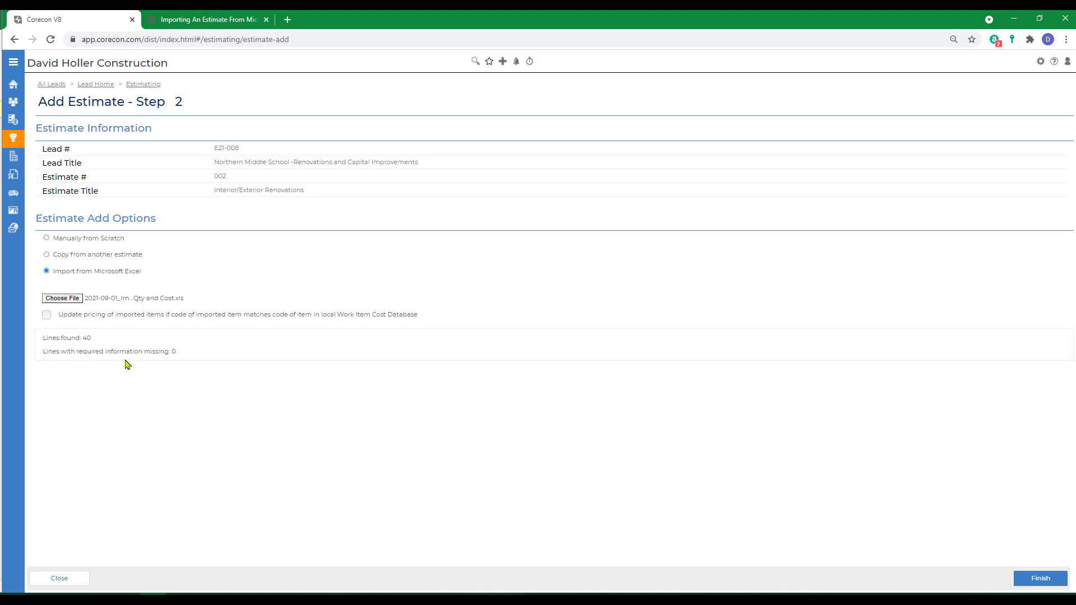
left_click(1042, 581)
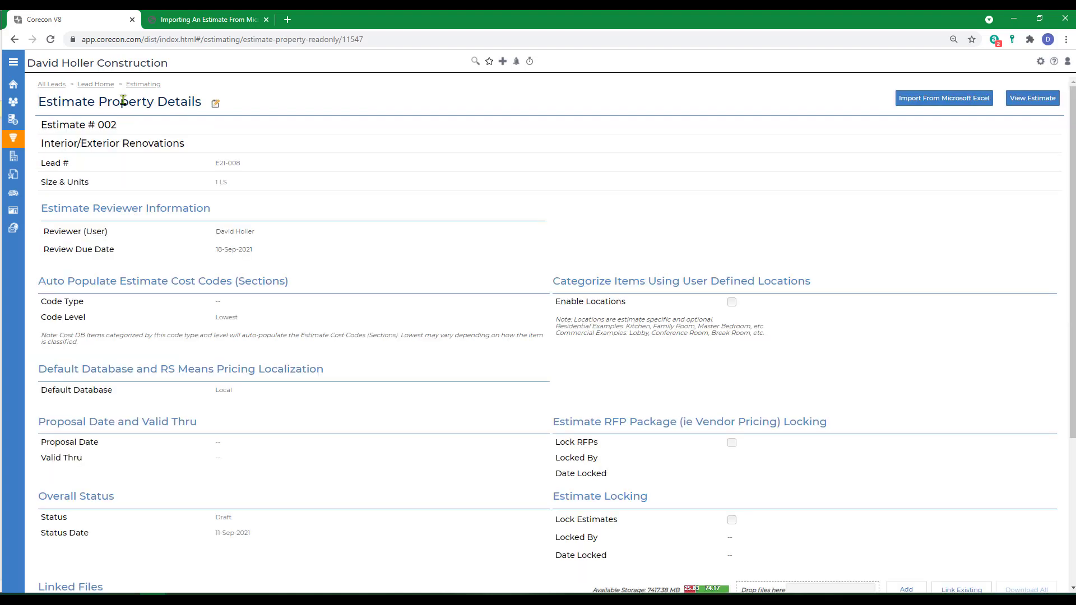
Set estimate 002's code type to CSI 2016, save, and view its 21 imported cost codes
left_click(215, 104)
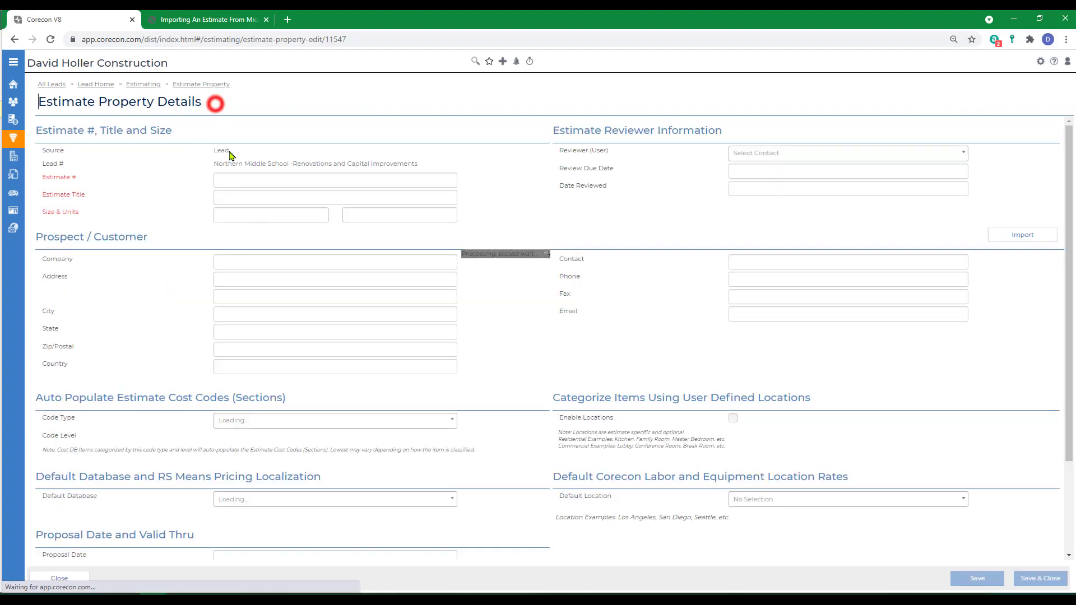
left_click(260, 420)
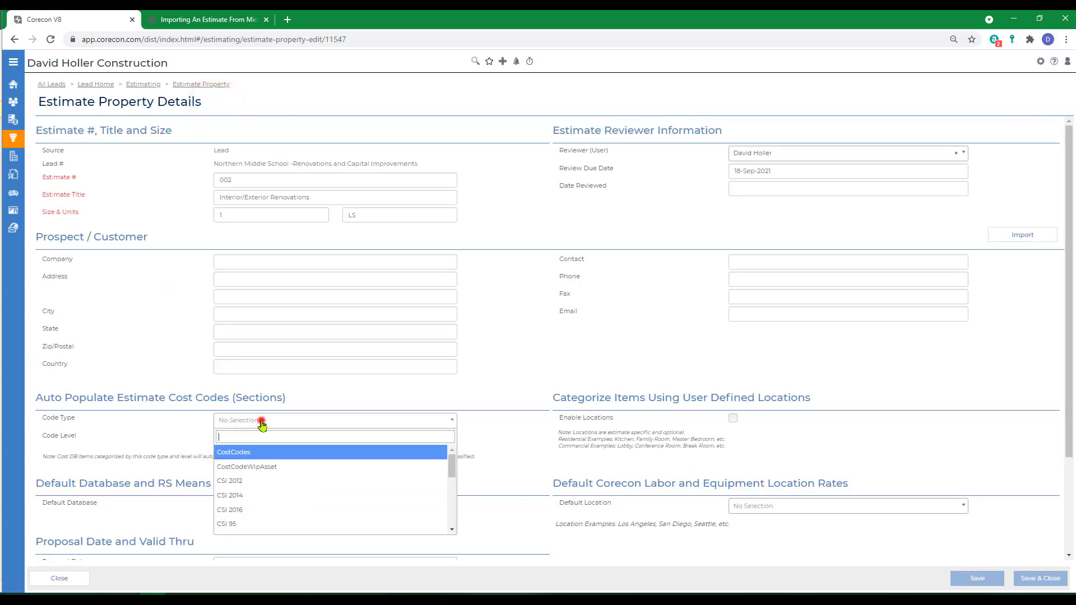
left_click(236, 510)
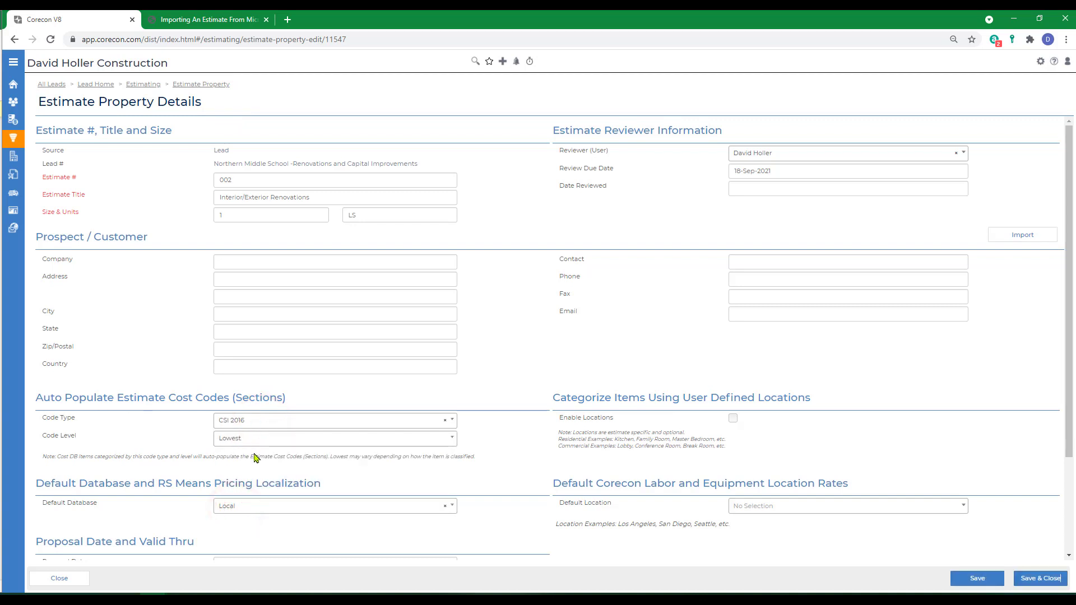
scroll(746, 449, "down", 3)
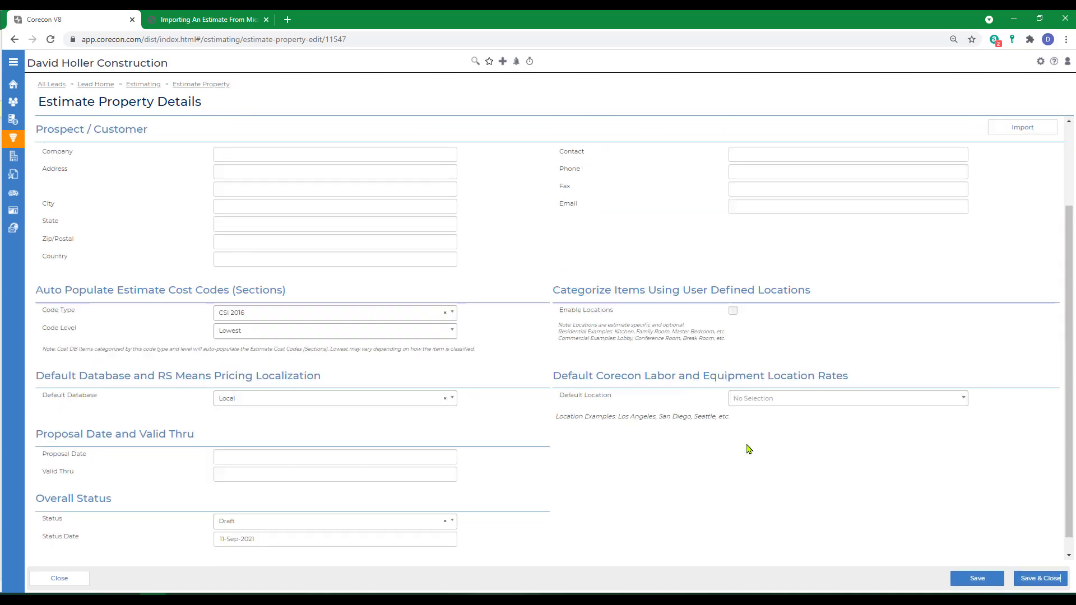
scroll(1004, 538, "up", 3)
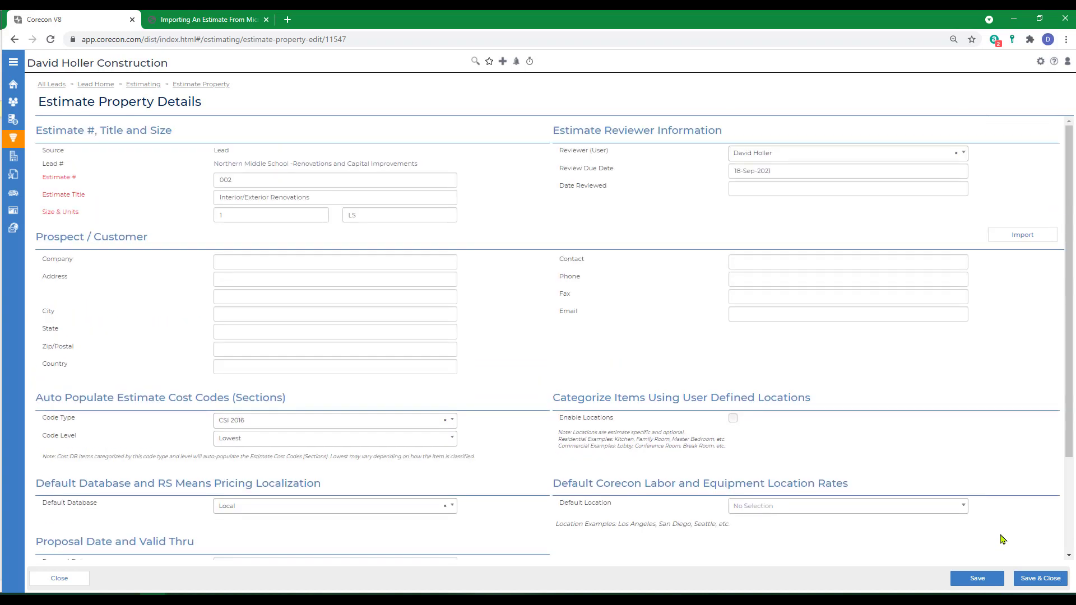
left_click(1042, 579)
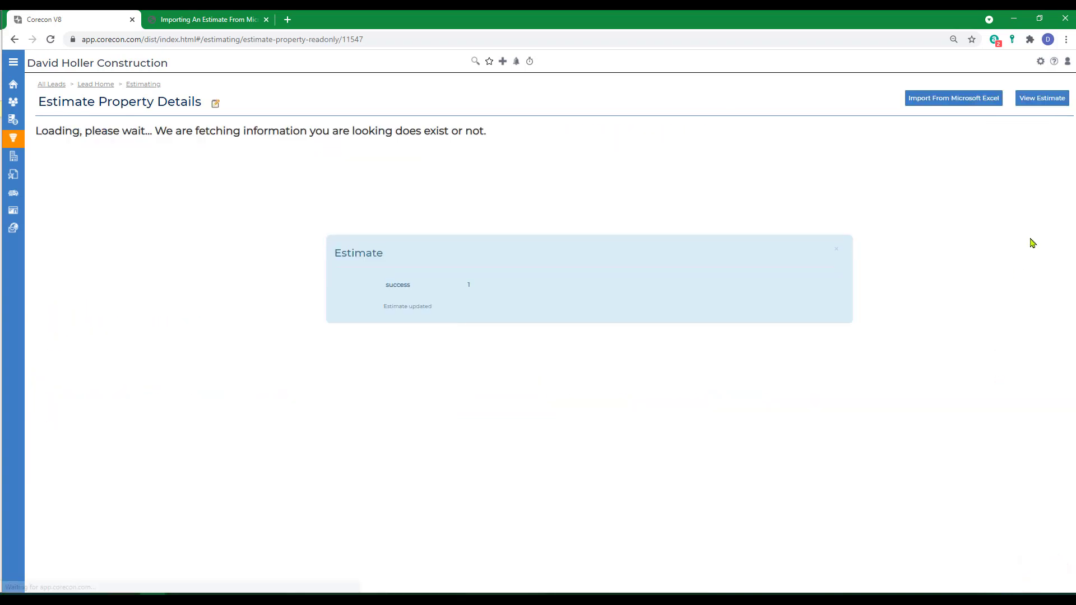
left_click(1018, 102)
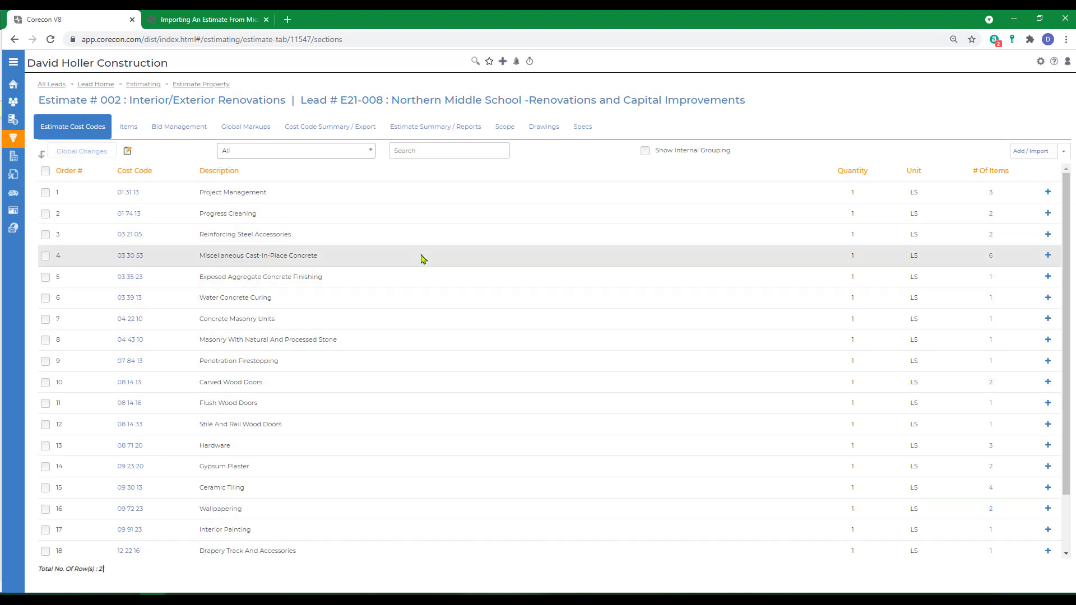
Toggle internal grouping, scroll through estimate 002's line items, and go back to the Estimating list
left_click(645, 151)
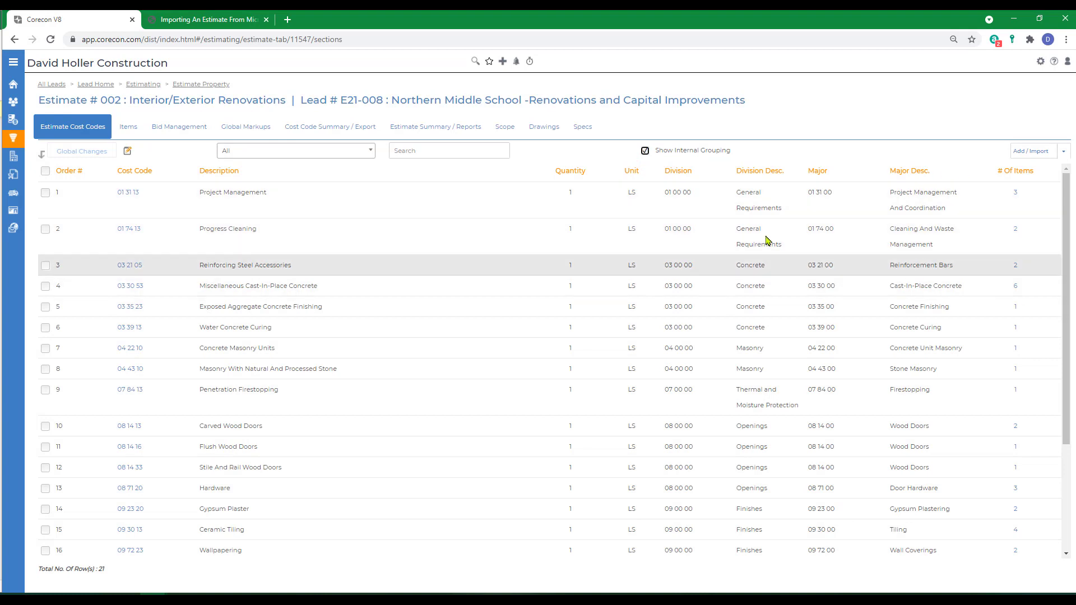
left_click(129, 127)
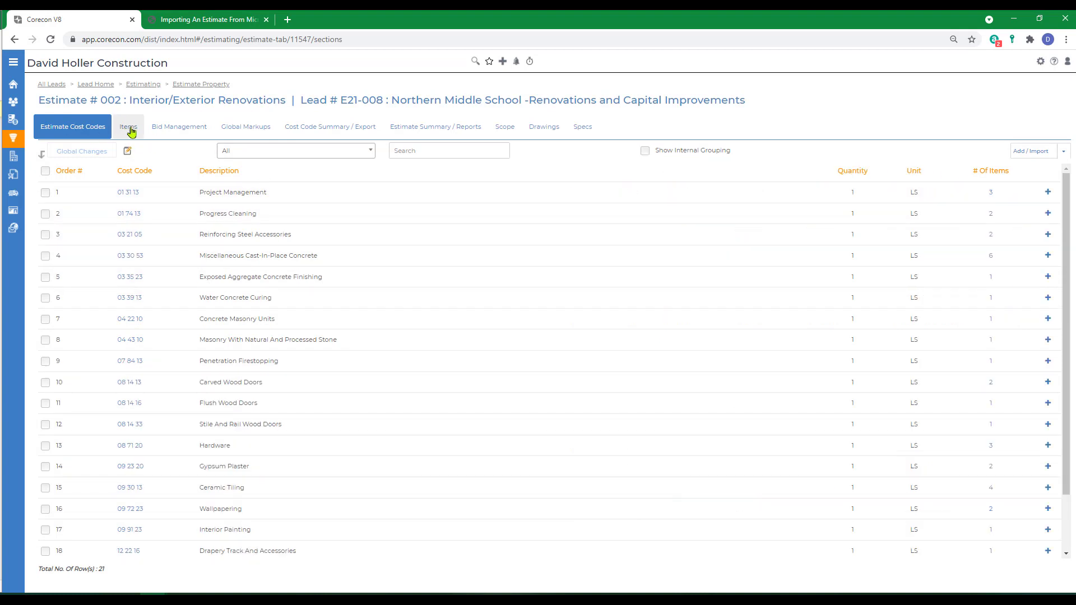
left_click(130, 127)
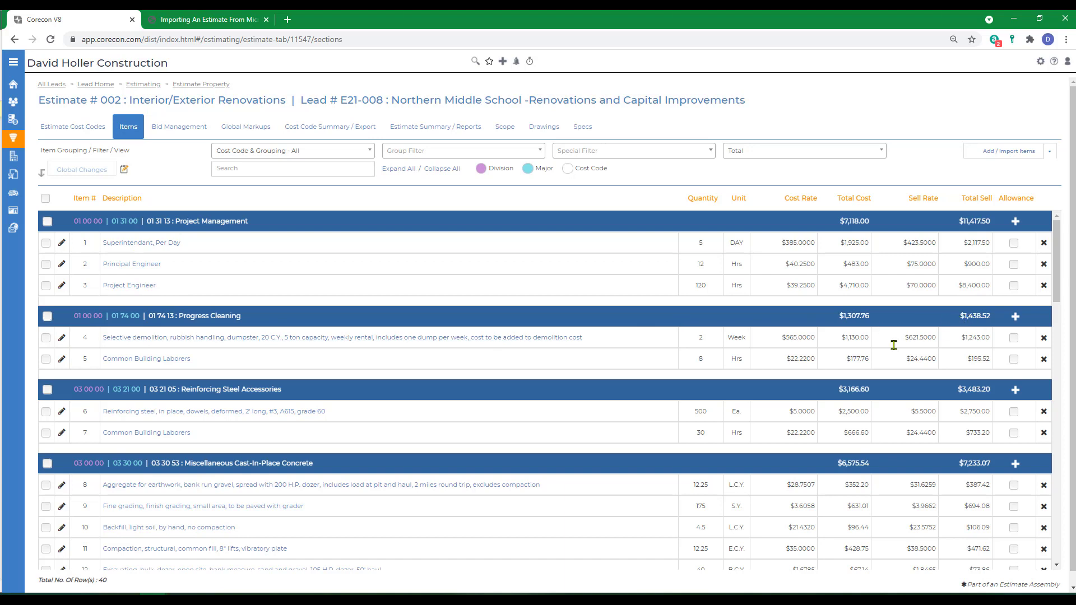
scroll(499, 420, "down", 5)
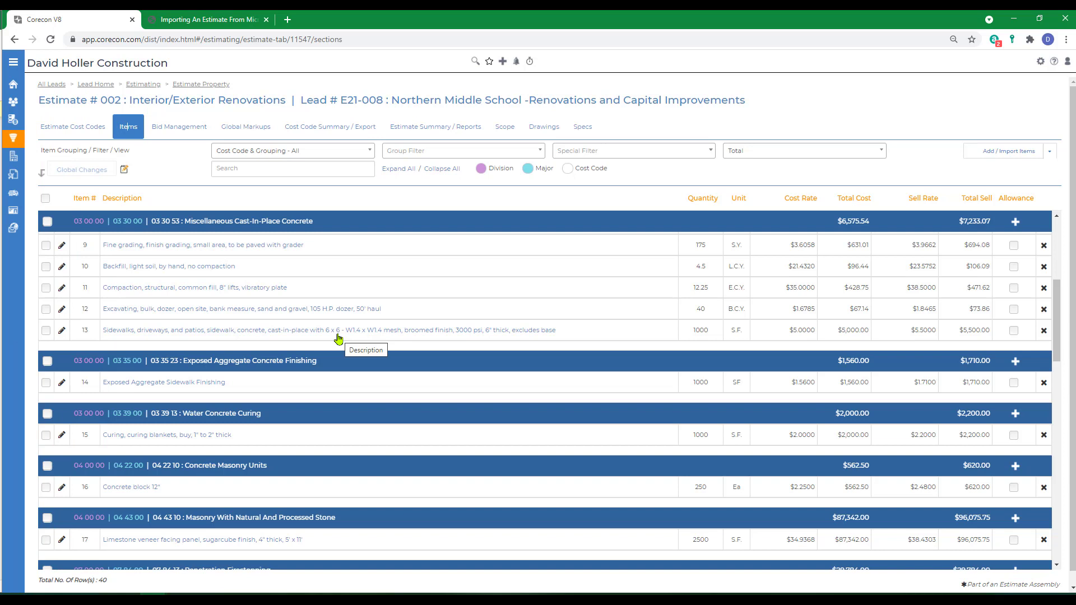
left_click(147, 91)
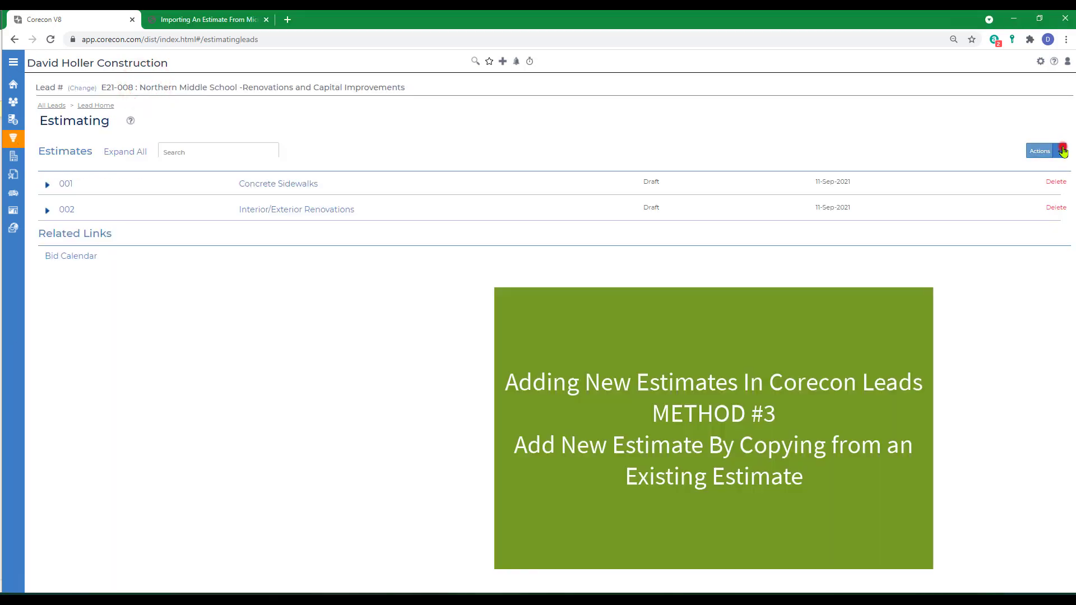
Start a new estimate titled 'Interior Renovations' with a reviewer and review due date 18-Sep-2021
left_click(1062, 151)
left_click(1014, 167)
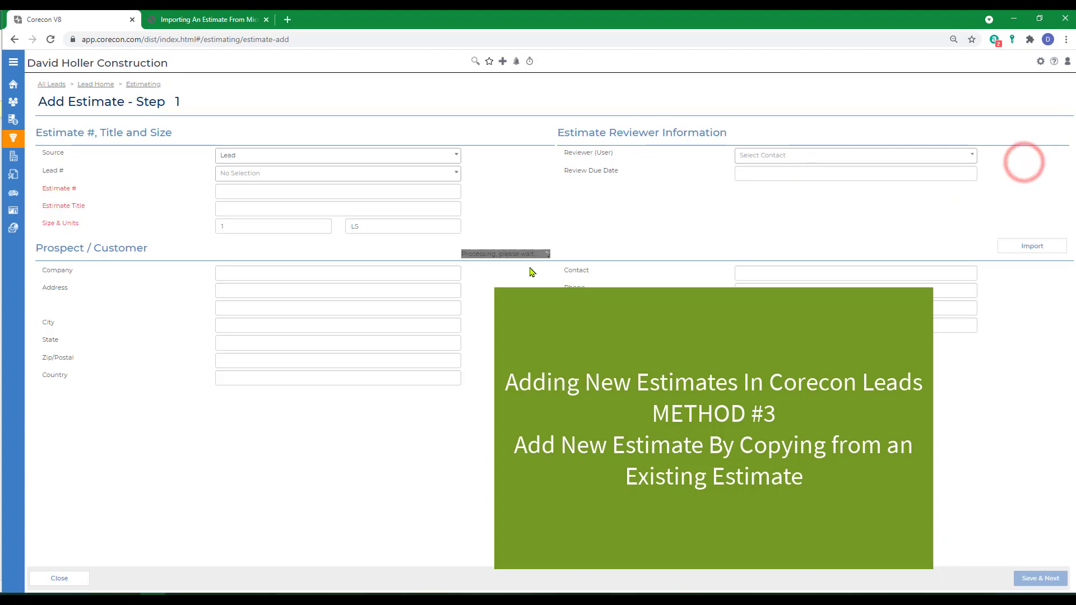
left_click(255, 214)
type("Interior Renovations")
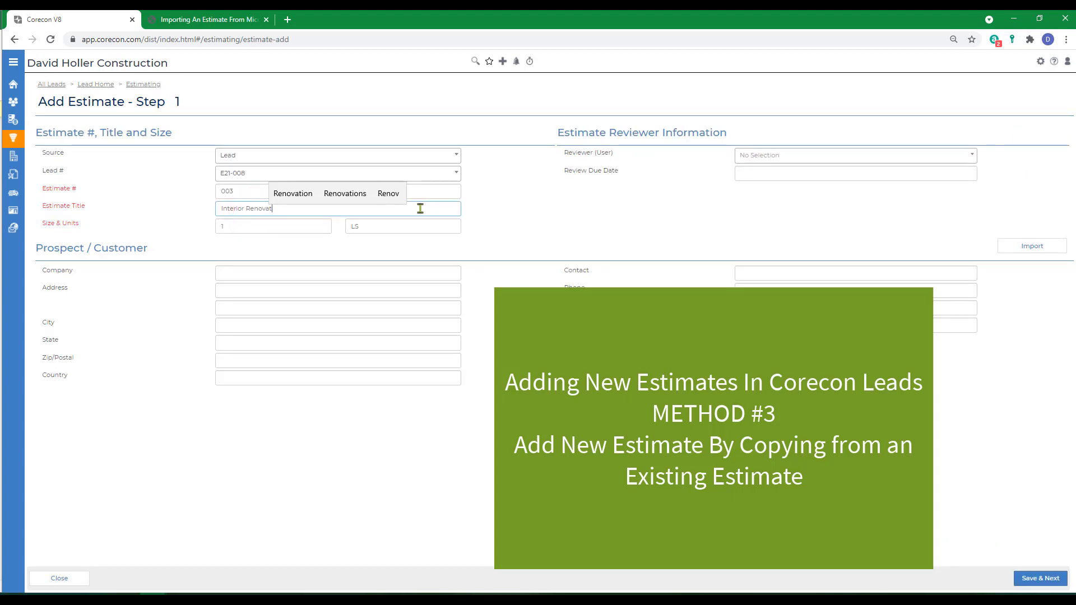
key("Tab")
left_click(759, 156)
left_click(764, 213)
left_click(755, 173)
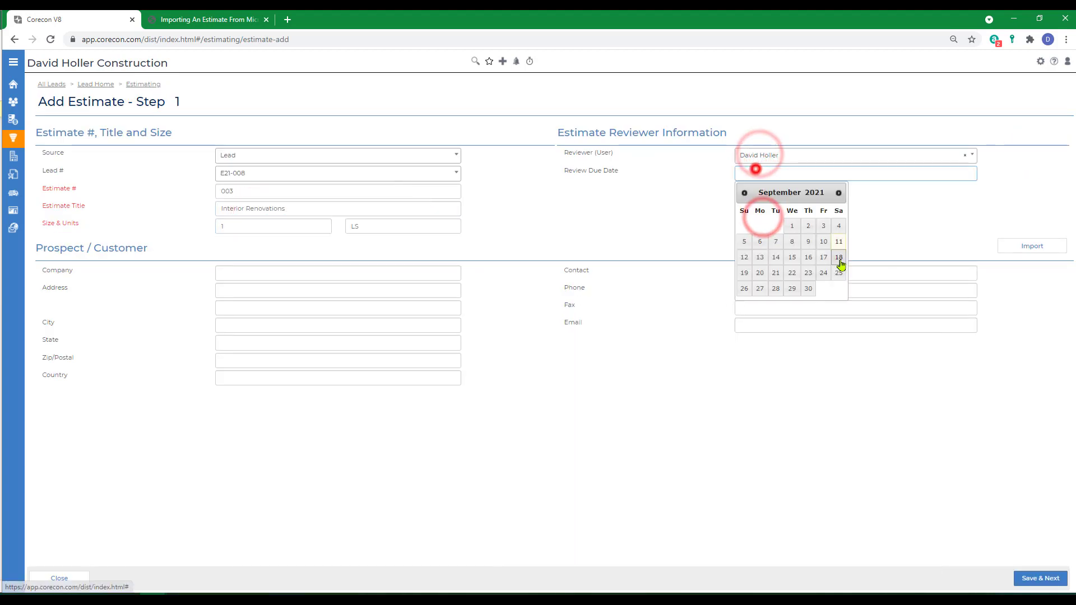
left_click(840, 259)
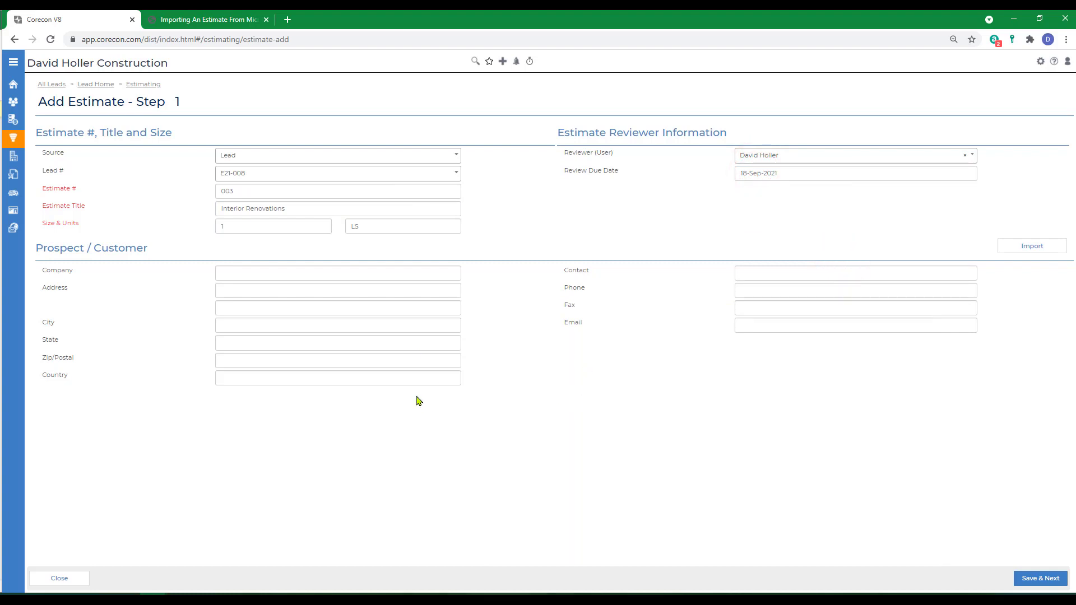
left_click(1039, 579)
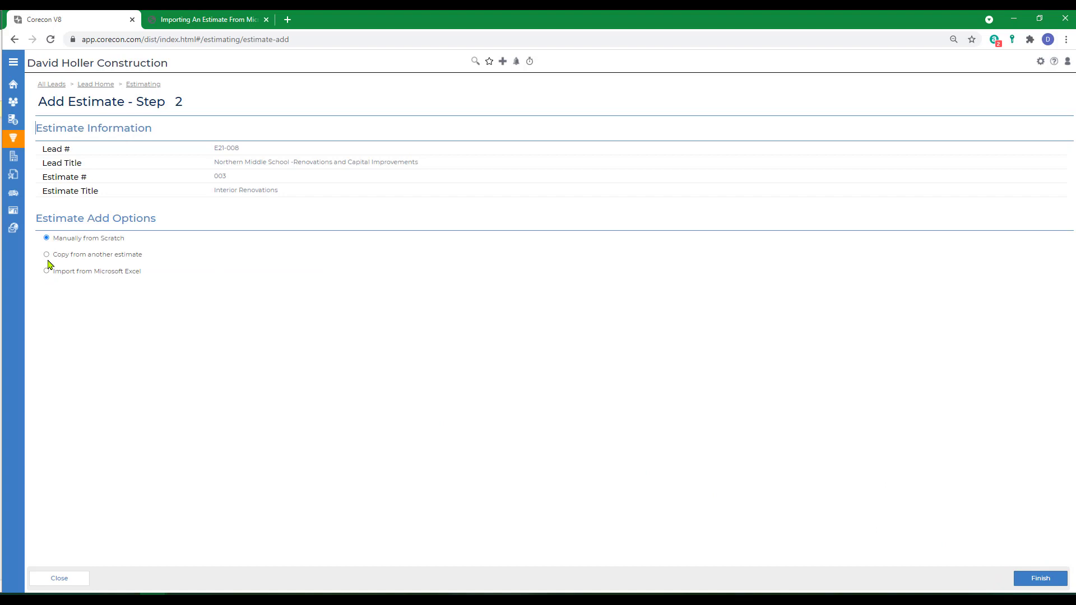
Copy it from lead E21-004's estimate 001, including vendor bid and award info
left_click(47, 255)
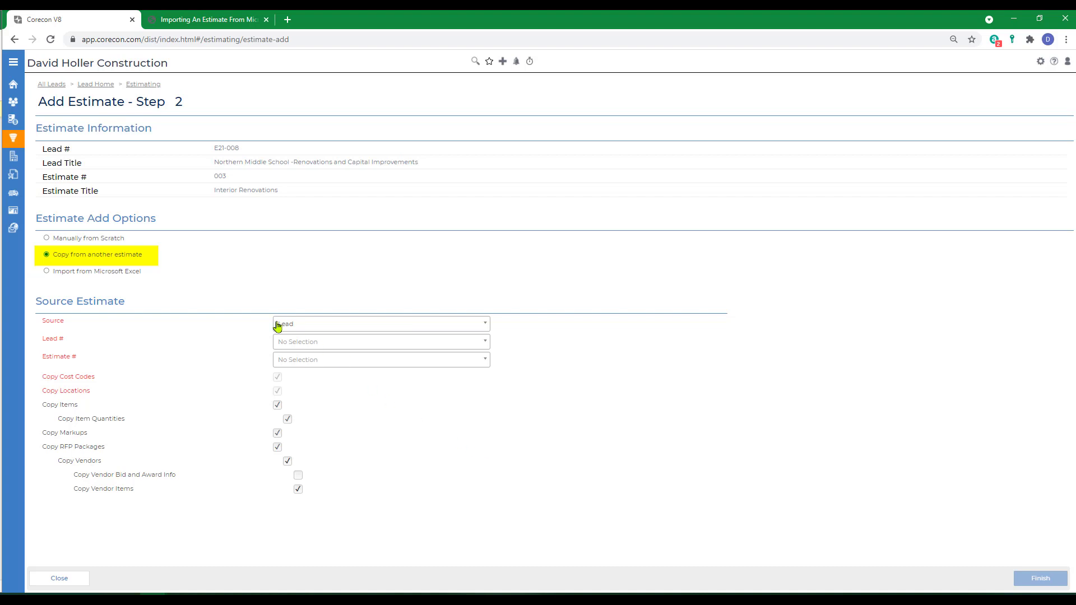
left_click(290, 344)
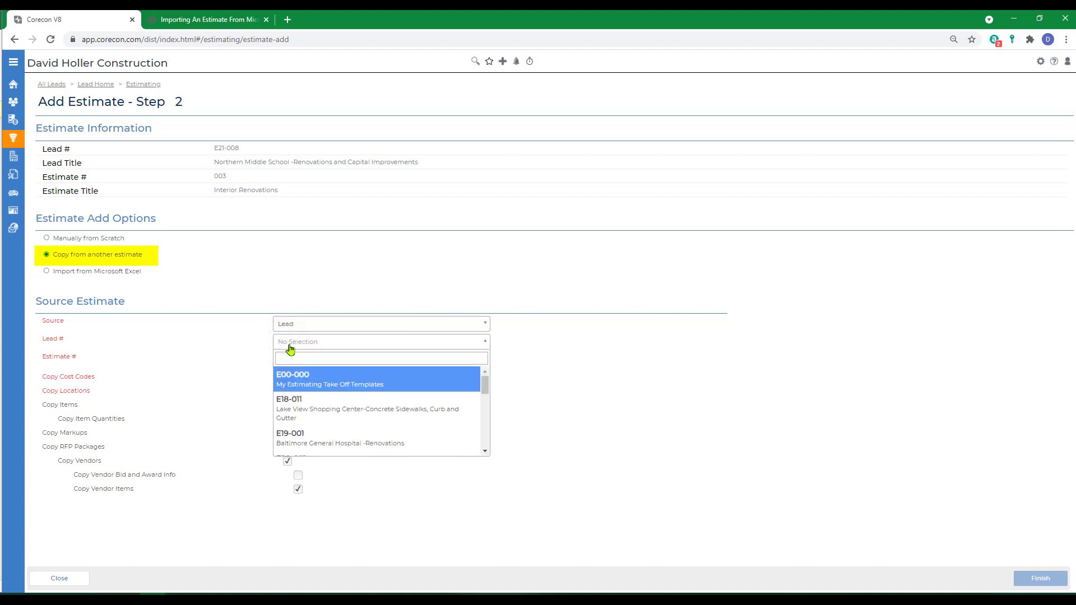
scroll(318, 403, "down", 5)
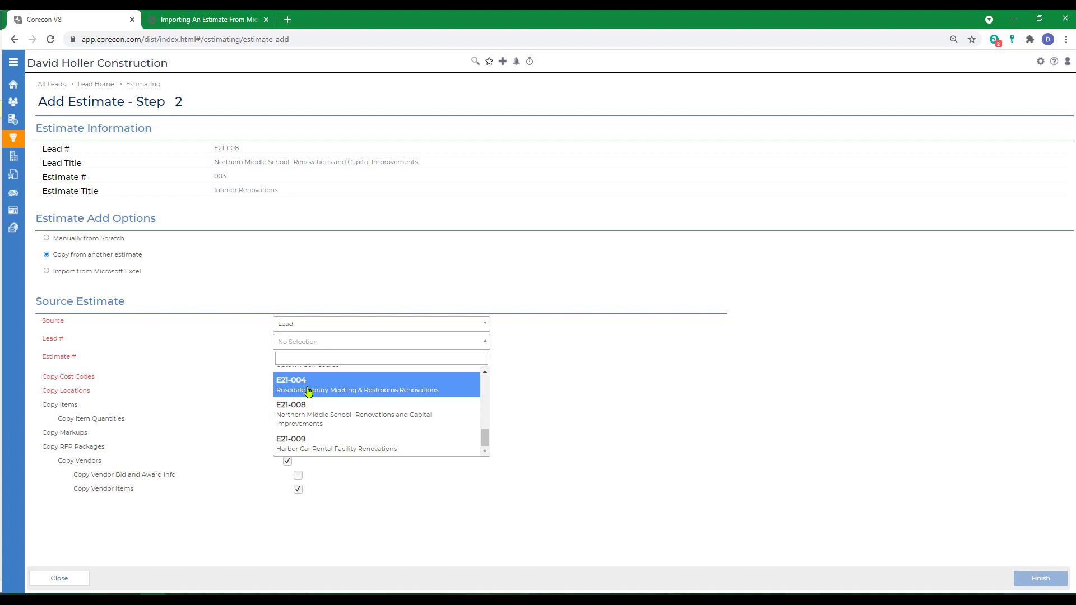
left_click(309, 390)
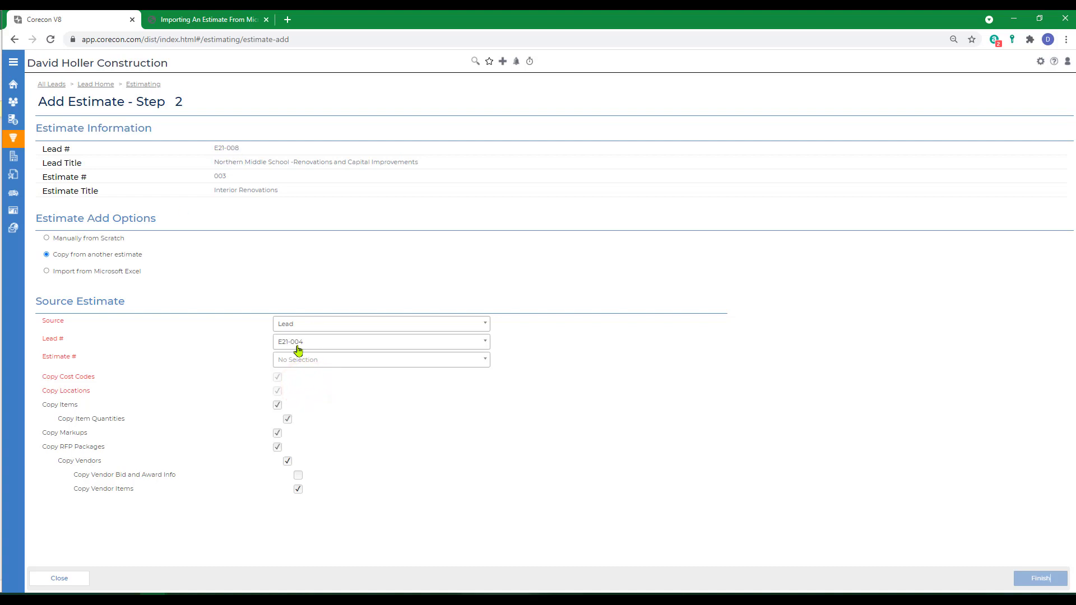
left_click(304, 365)
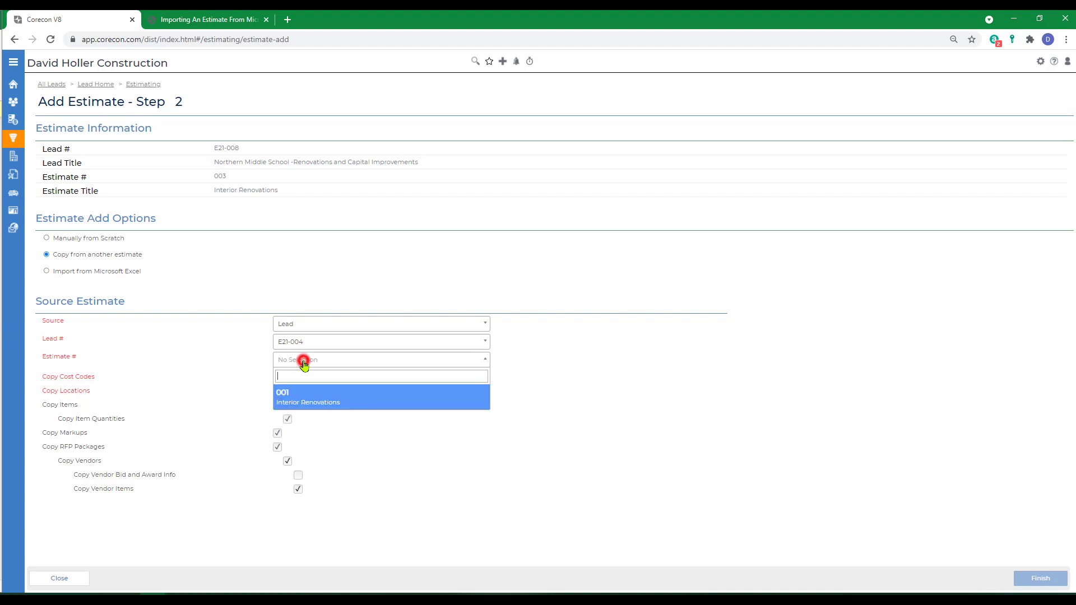
left_click(308, 393)
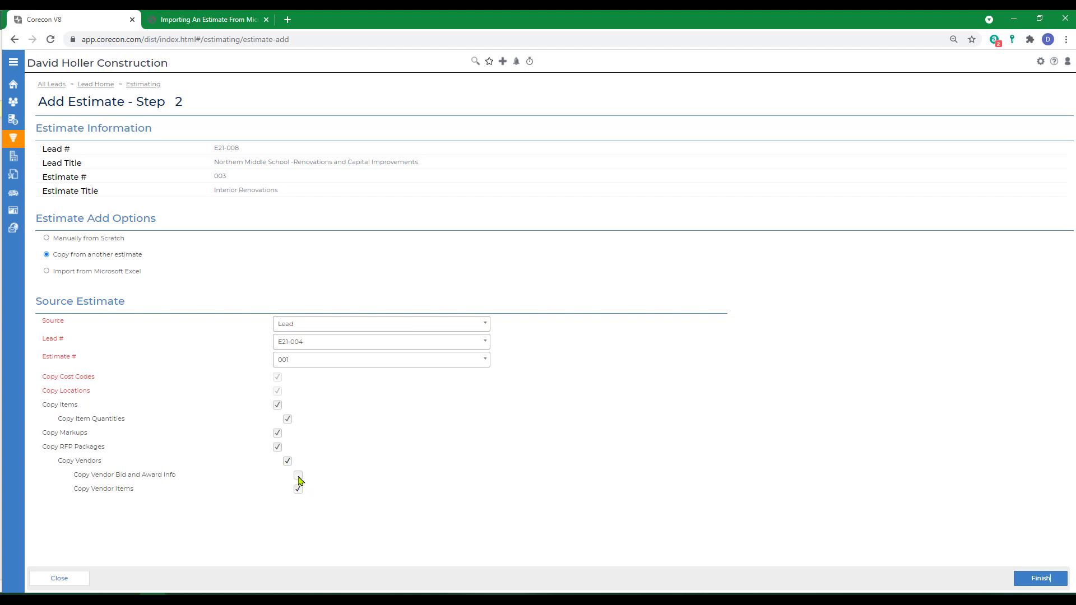
left_click(298, 476)
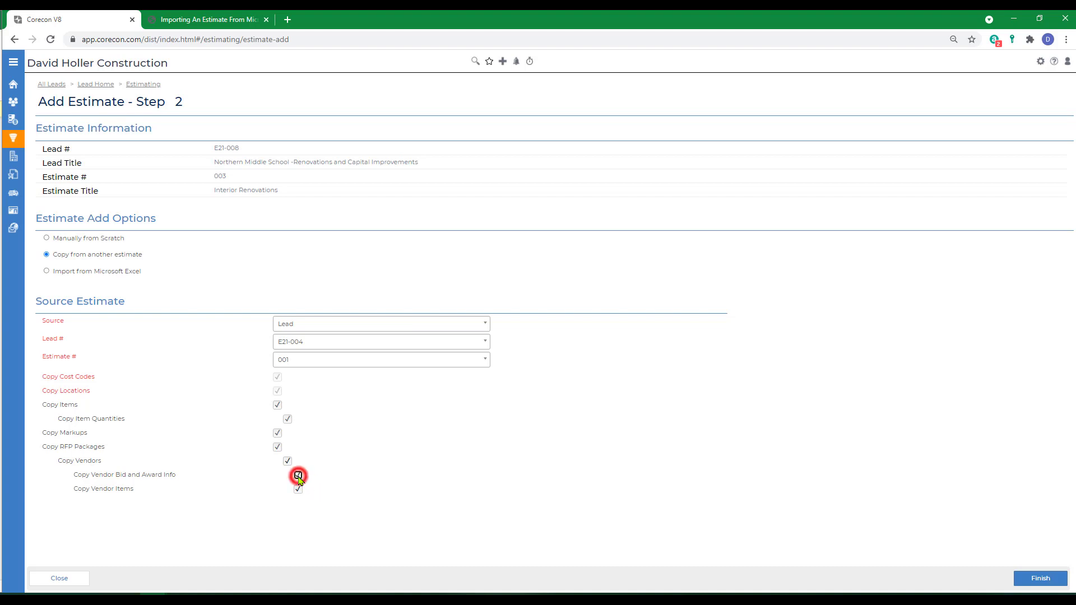
left_click(1032, 586)
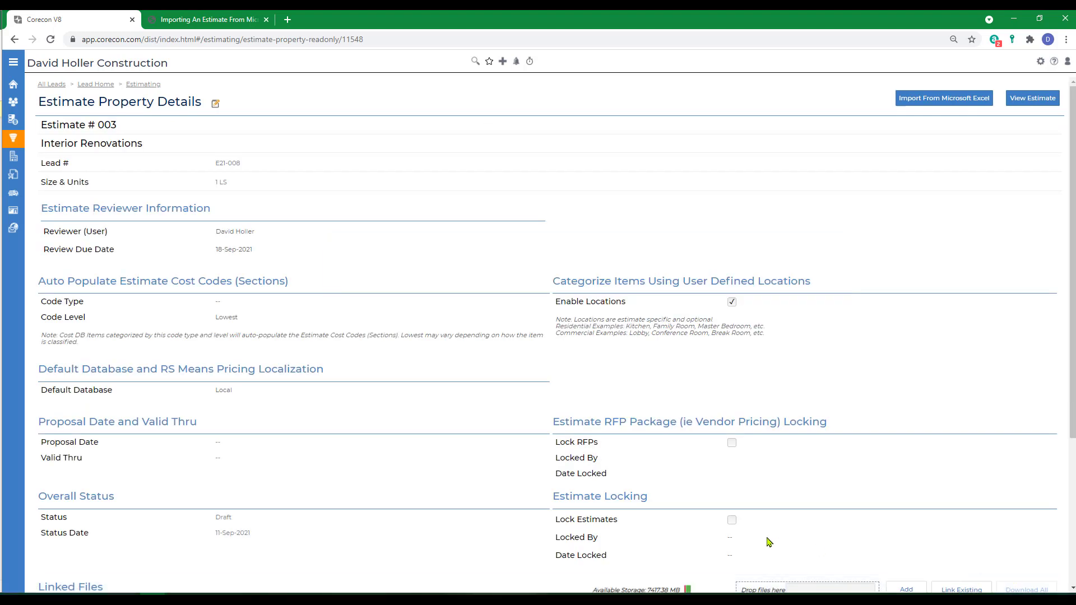
Switch estimate 003's cost code type to CSI 2016, save, and view its cost codes
left_click(216, 104)
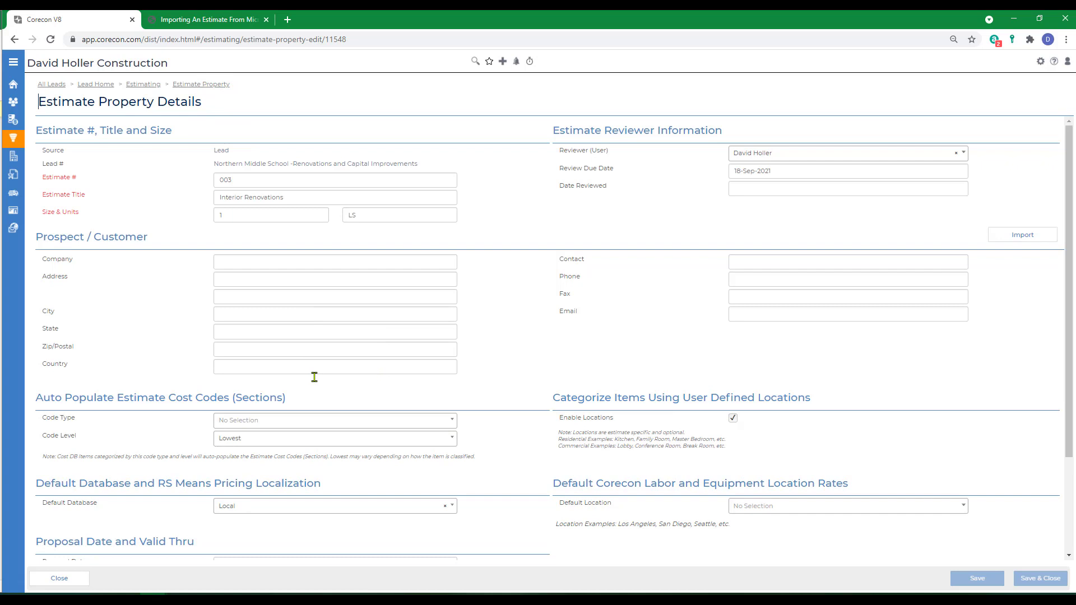
left_click(276, 425)
left_click(245, 508)
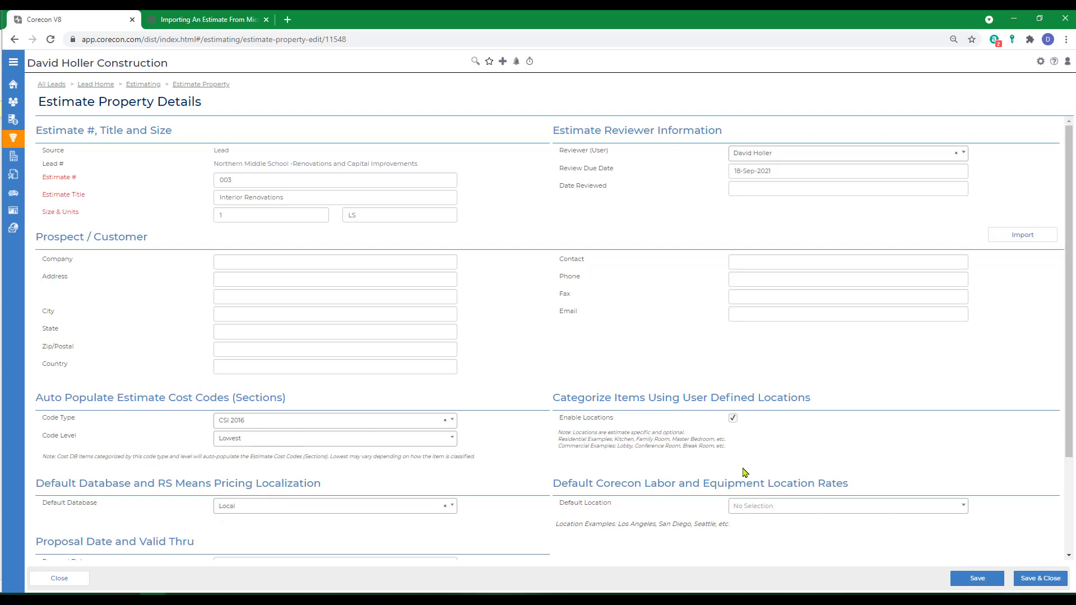
left_click(1038, 583)
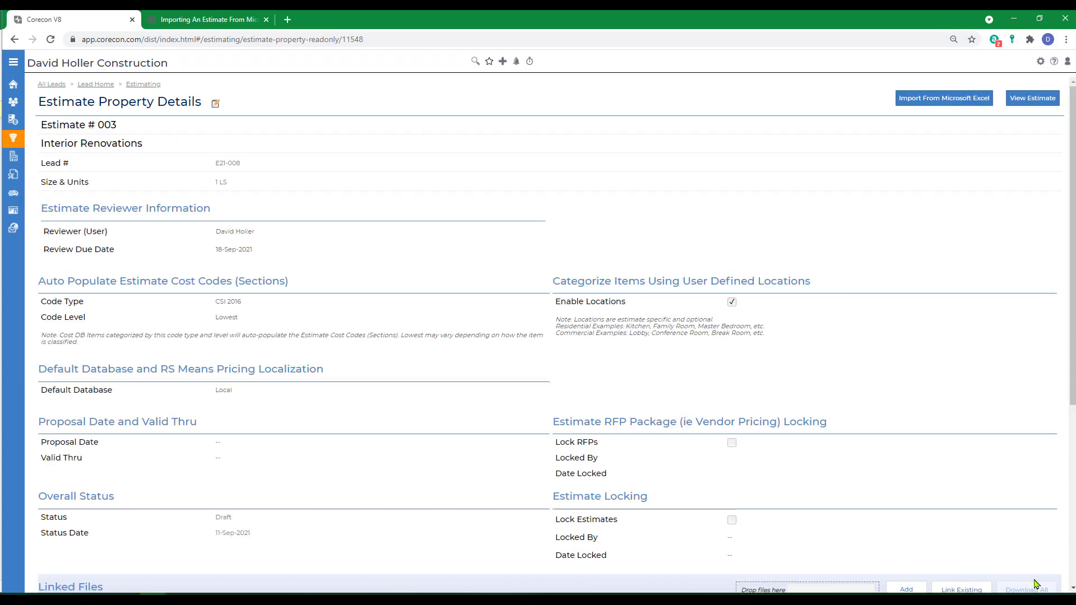
left_click(1027, 98)
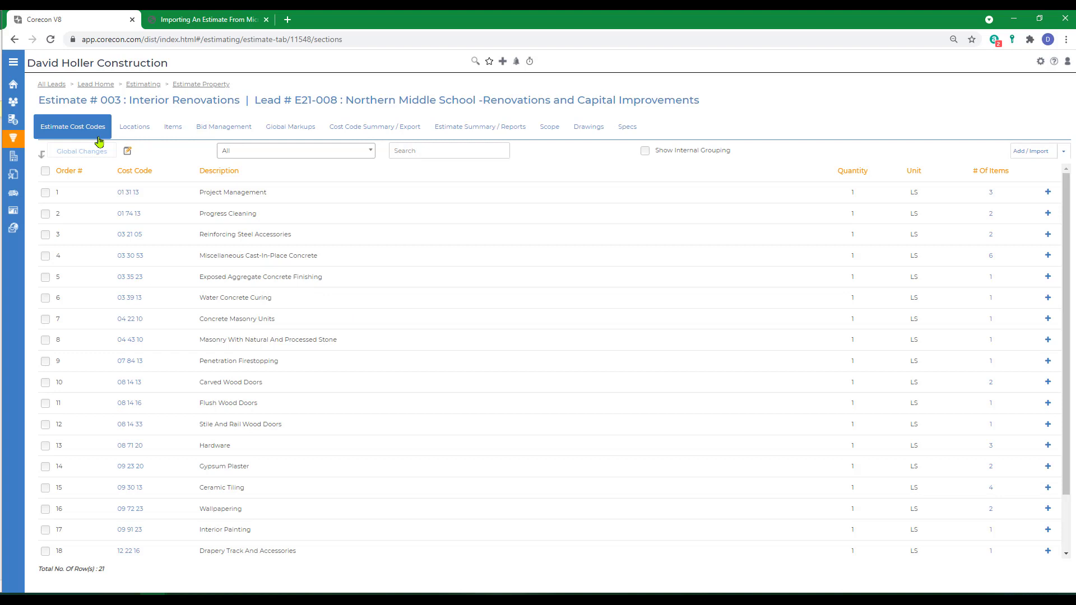
Show estimate 003's Items tab with its 40 copied line items
left_click(177, 128)
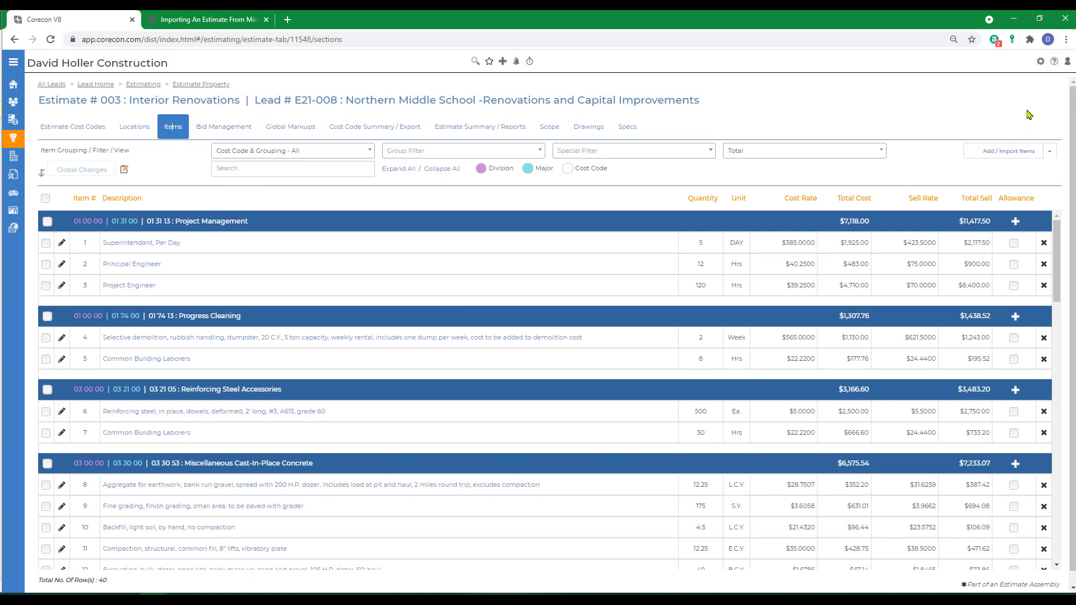
Go to the Estimates page under Leads and Projects in the Corecon help knowledge base
left_click(1054, 62)
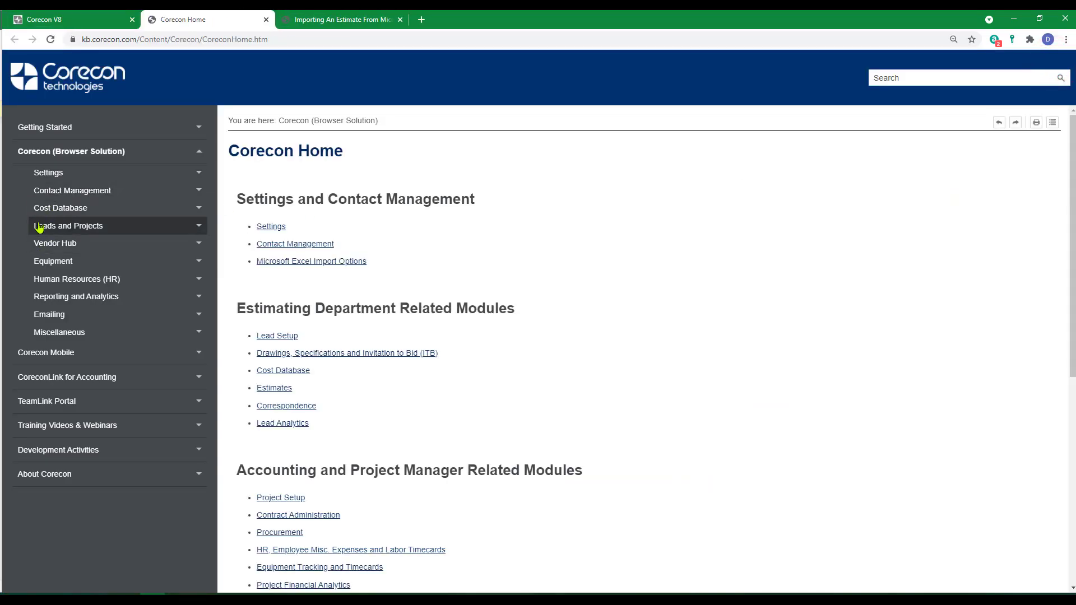
left_click(39, 227)
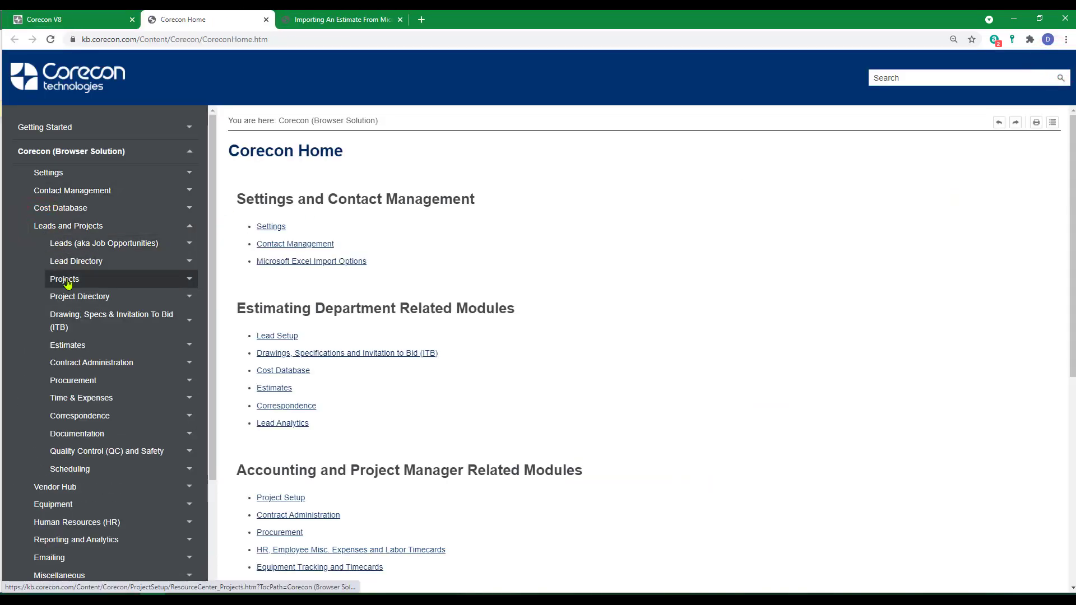
left_click(63, 348)
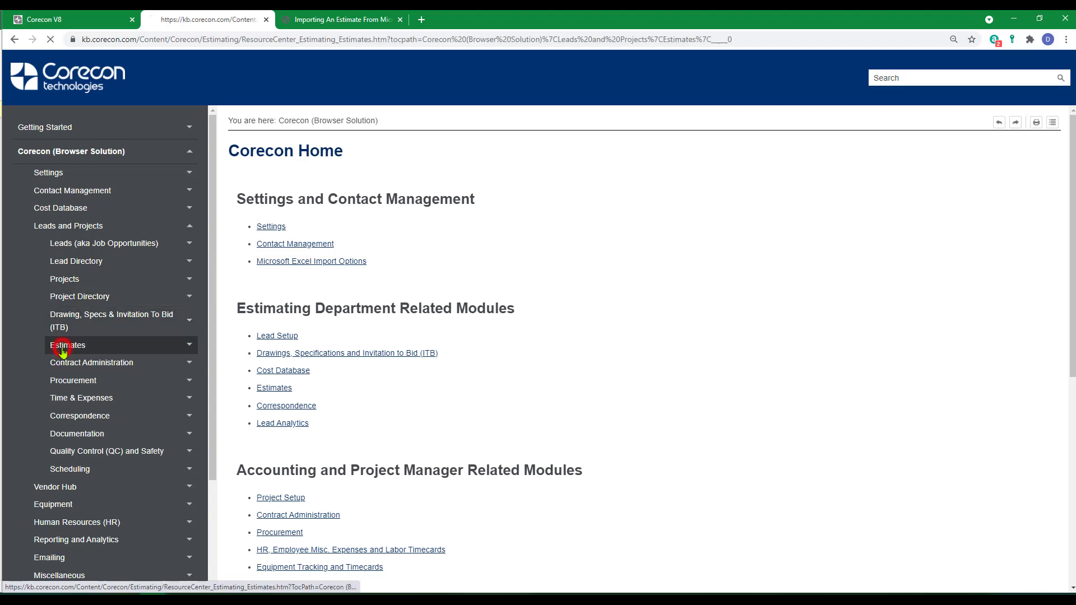